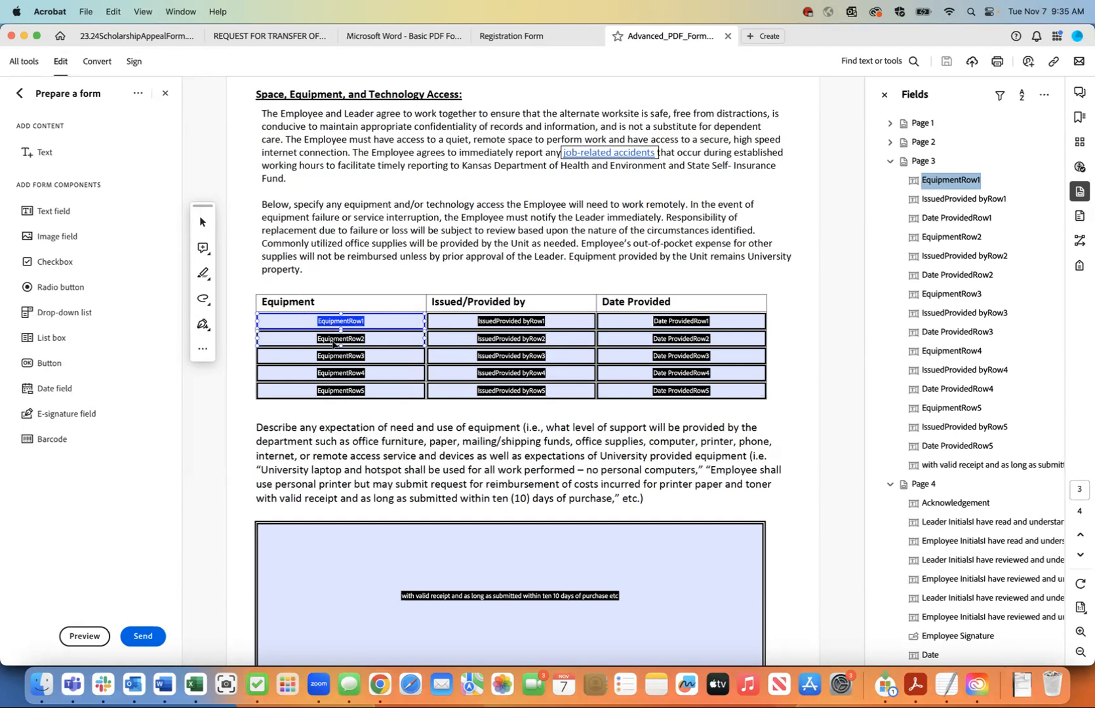
left_click(387, 338, "shift")
left_click(372, 354, "shift")
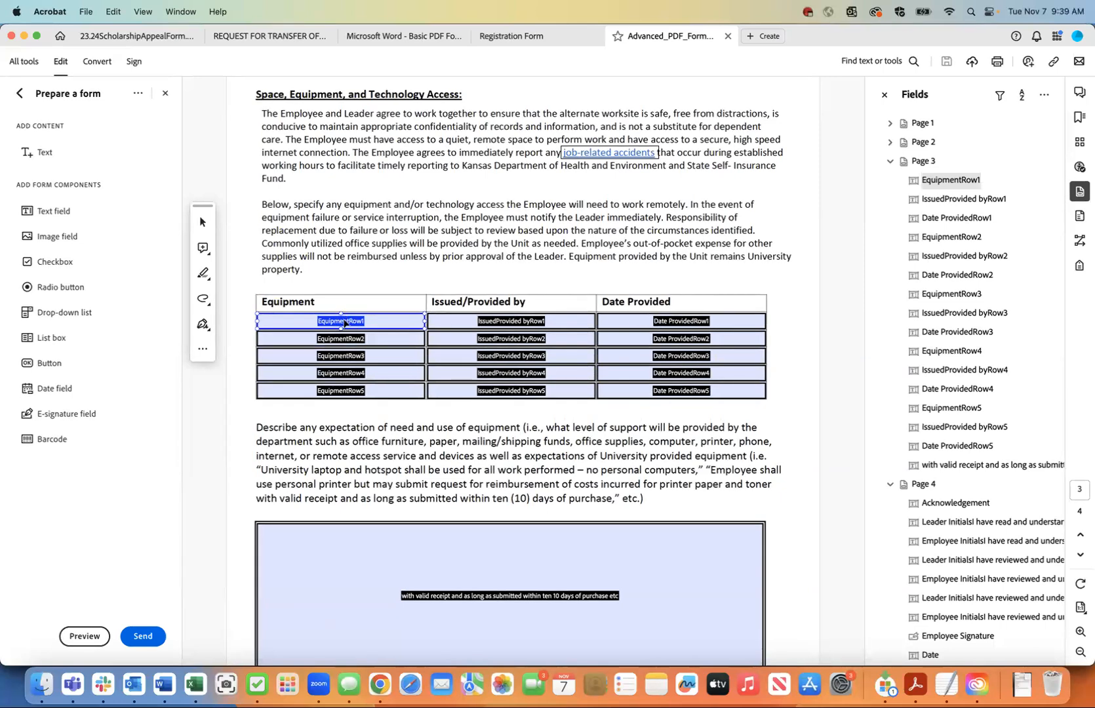
left_click(343, 339, "shift")
left_click(347, 342, "shift")
Rename the first-row text field in the Equipment column as "Equipment 1"
left_click(339, 323)
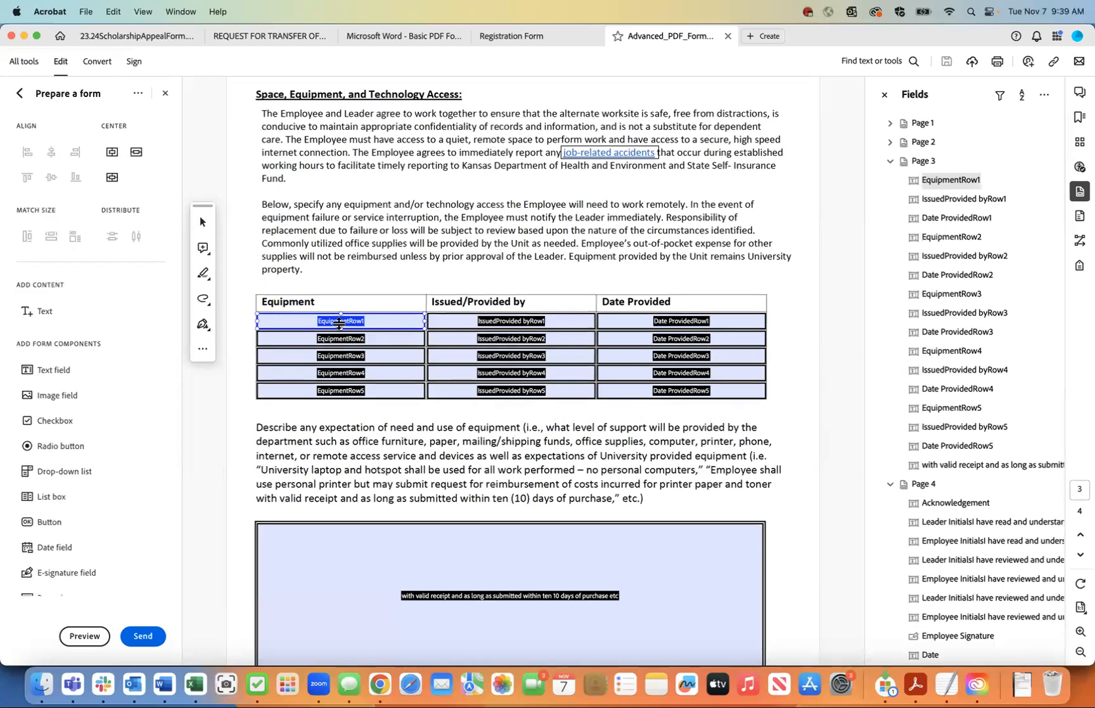
double_click(339, 323)
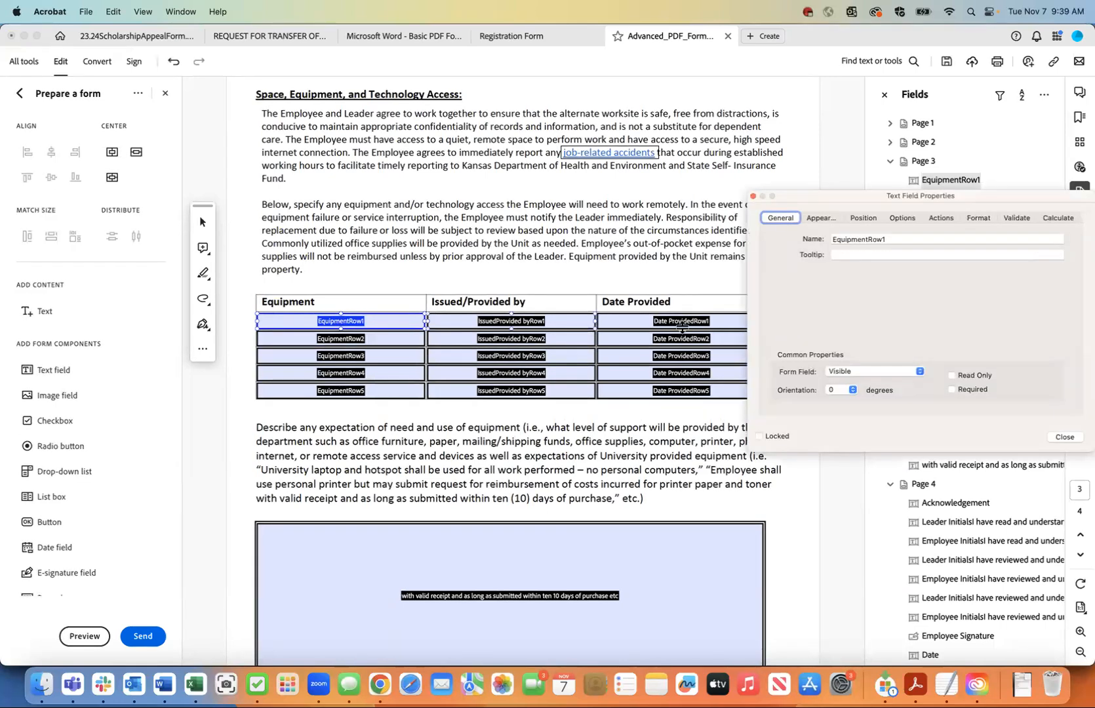
left_click(891, 238)
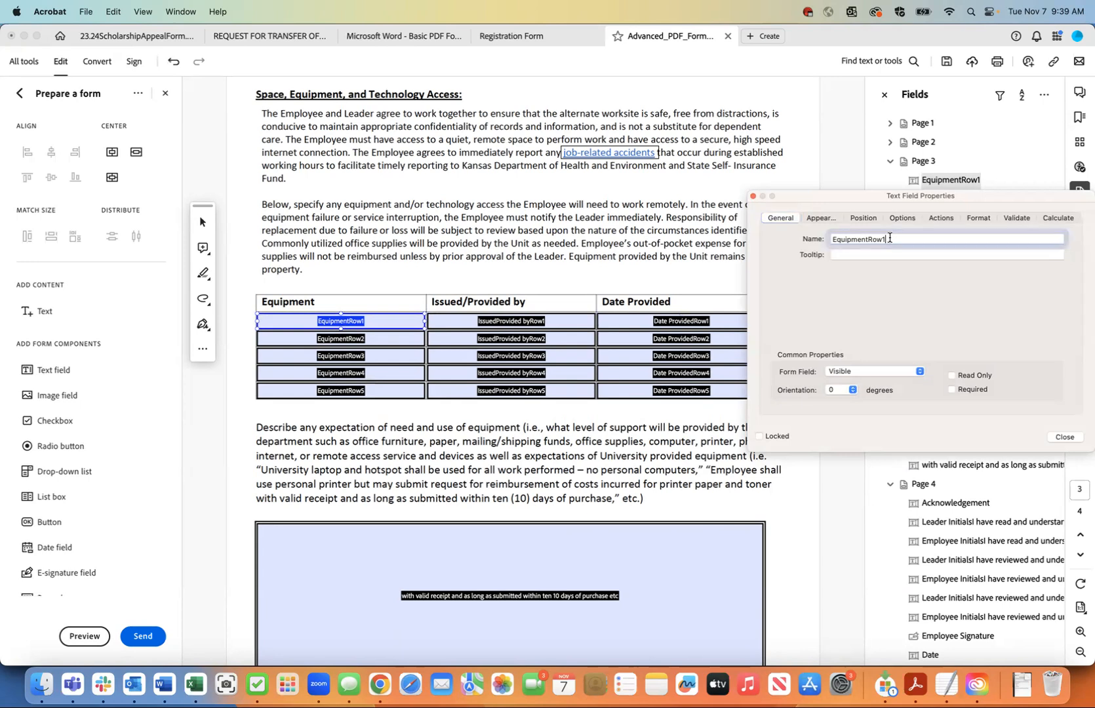
double_click(859, 235)
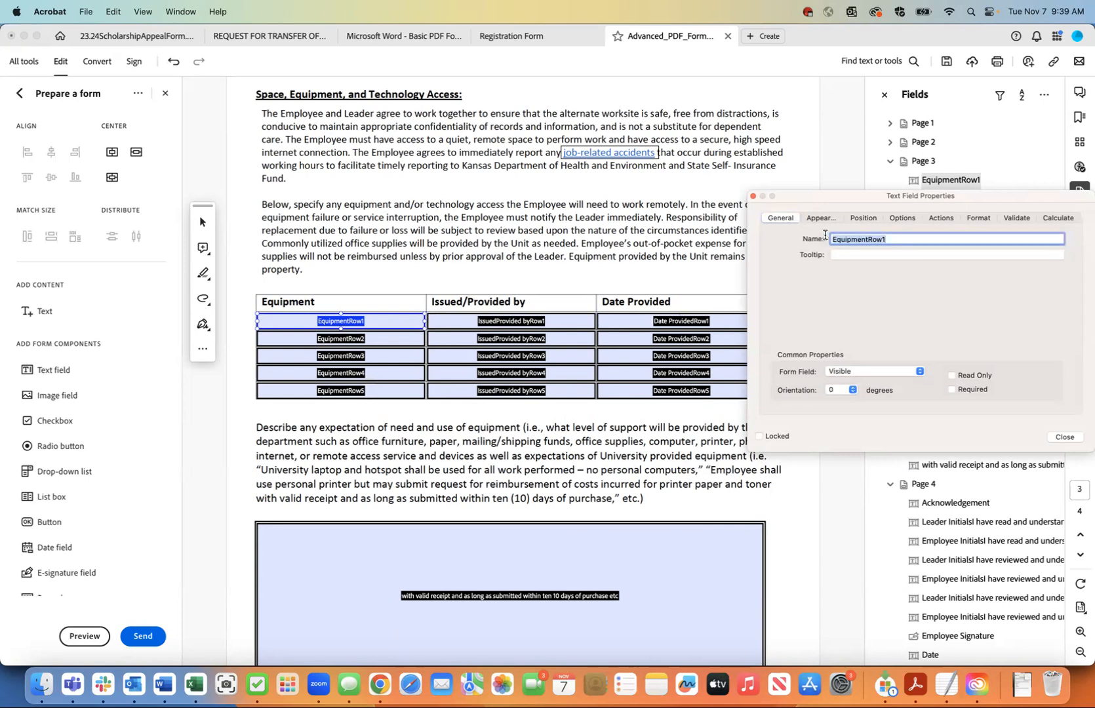
type("Equipment 1")
key("Tab")
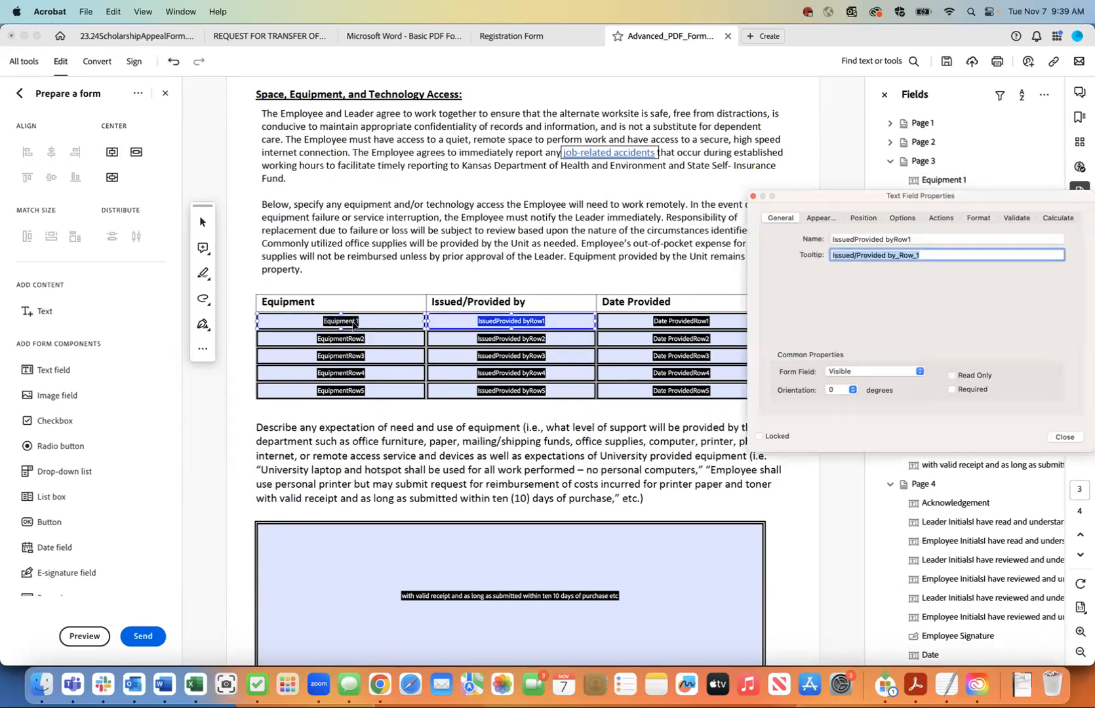
Set the Equipment 1 field's tooltip to "Required equipment and/or technology item 1" and copy that text
left_click(372, 323)
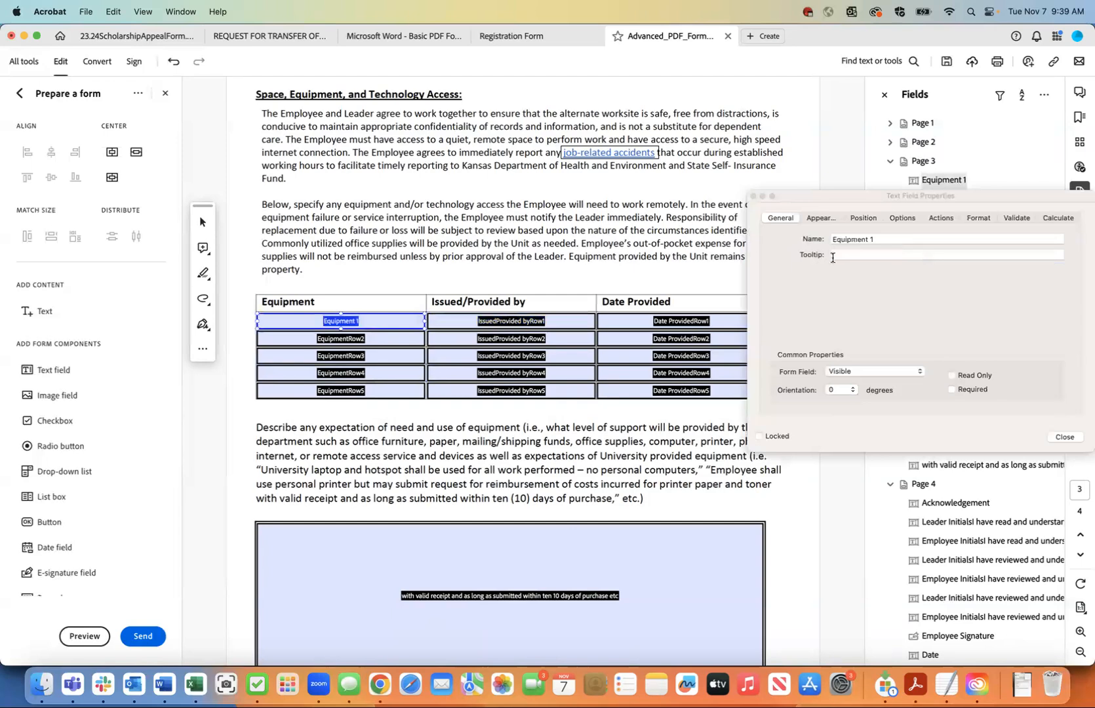
left_click(830, 351)
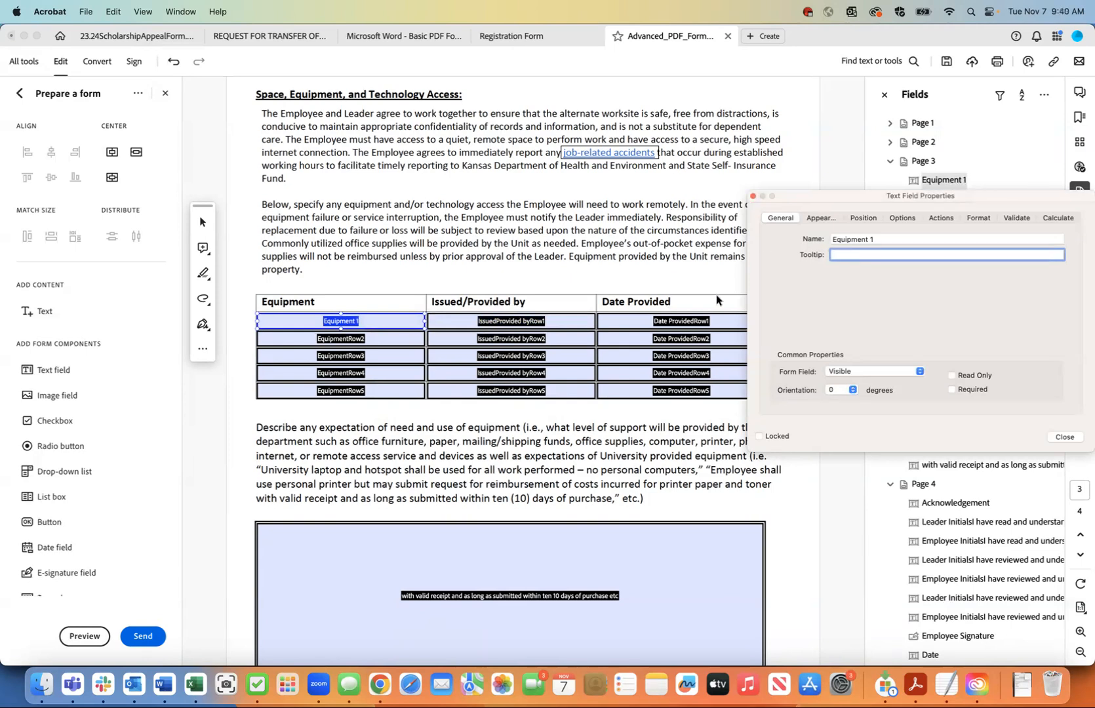
type("Required equipment and/or technology")
type("item 1")
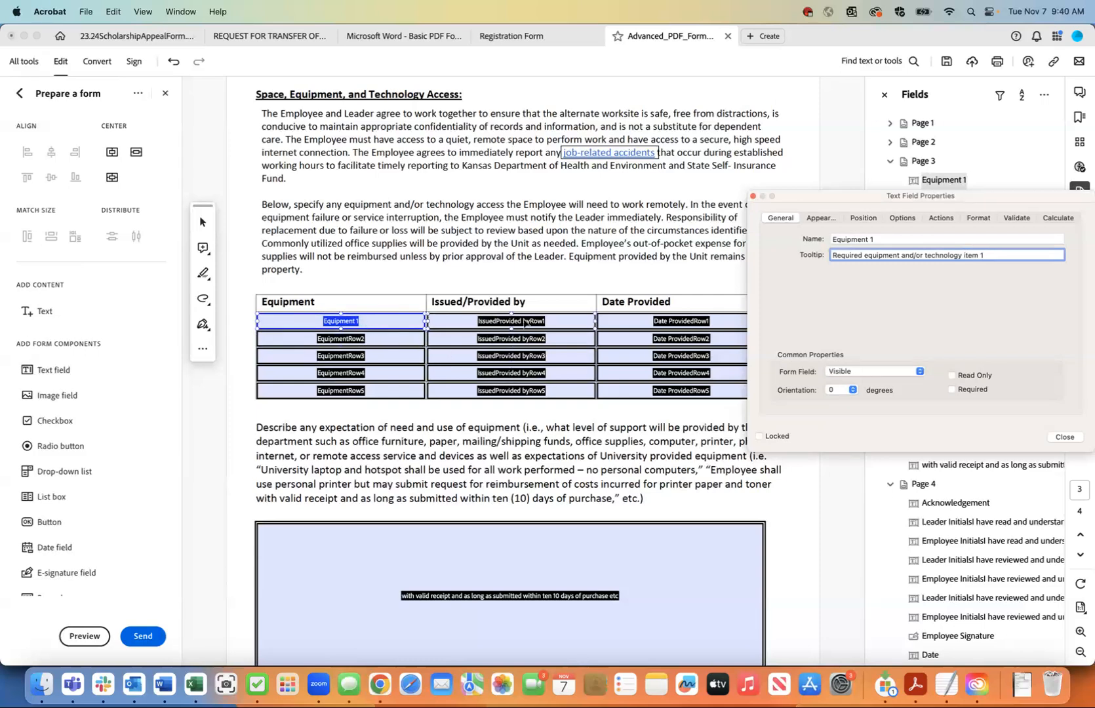
key("super+a")
key("super+c")
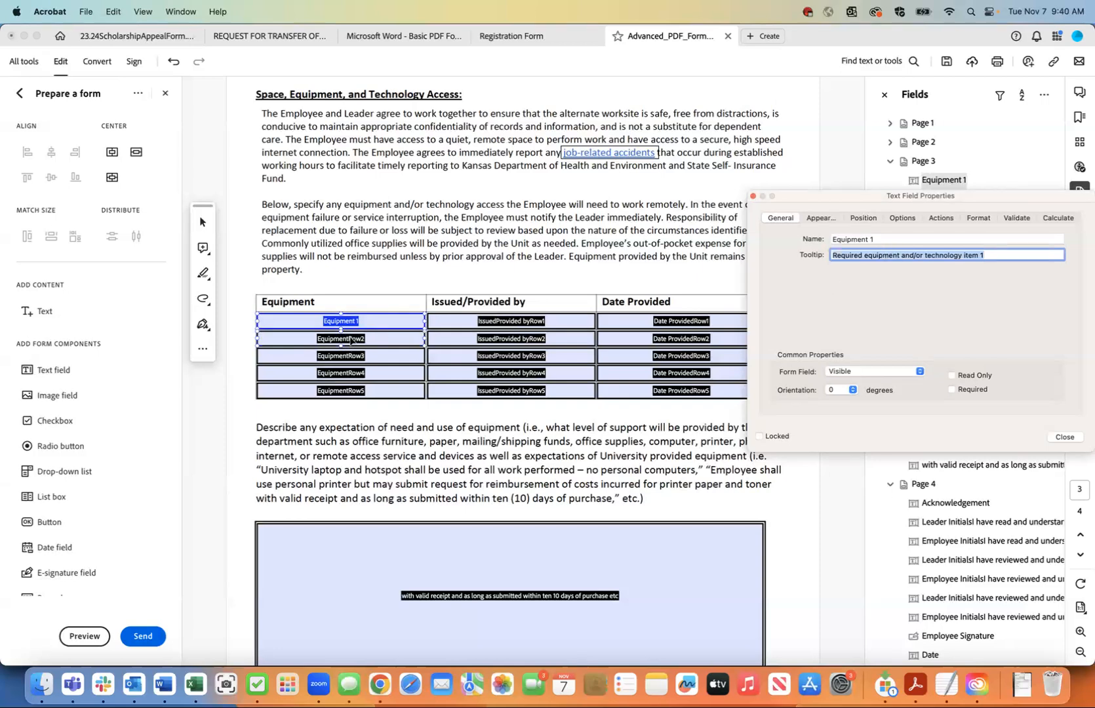
Rename the second-row Equipment field as "Equipment 2" and set its tooltip to "Required equipment and/or technology item 2"
left_click(351, 340)
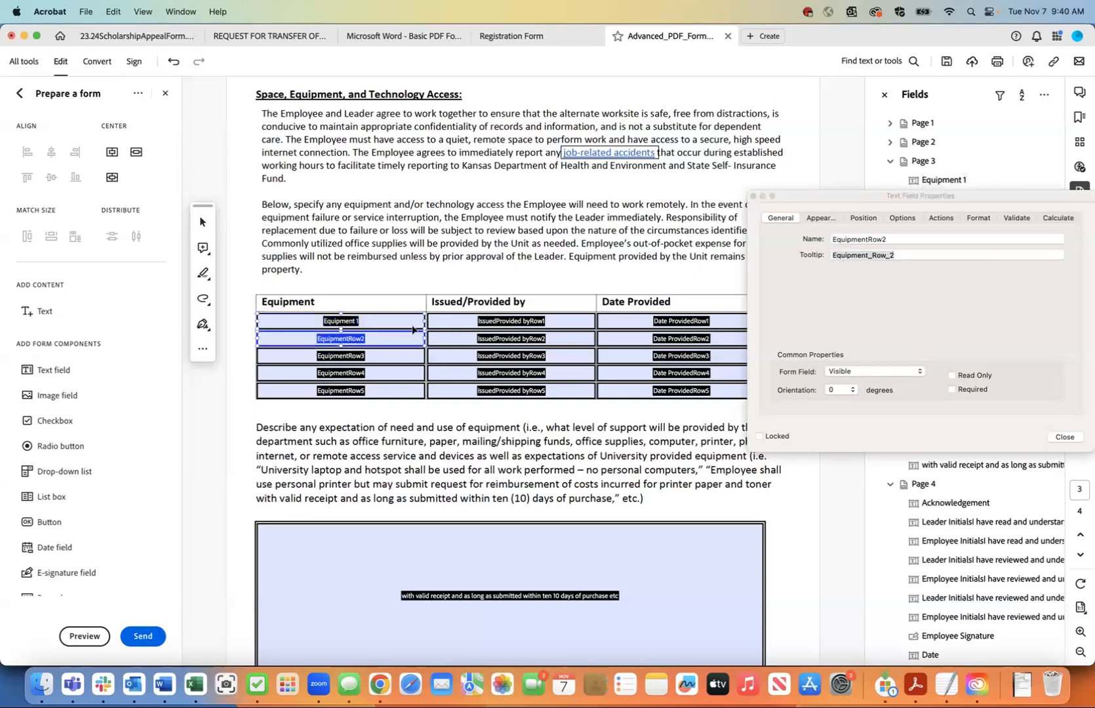
left_click(896, 241)
key("BackSpace")
key("BackSpace")
key("BackSpace")
key("BackSpace")
type("2")
left_click(913, 253)
key("super+a")
key("super+v")
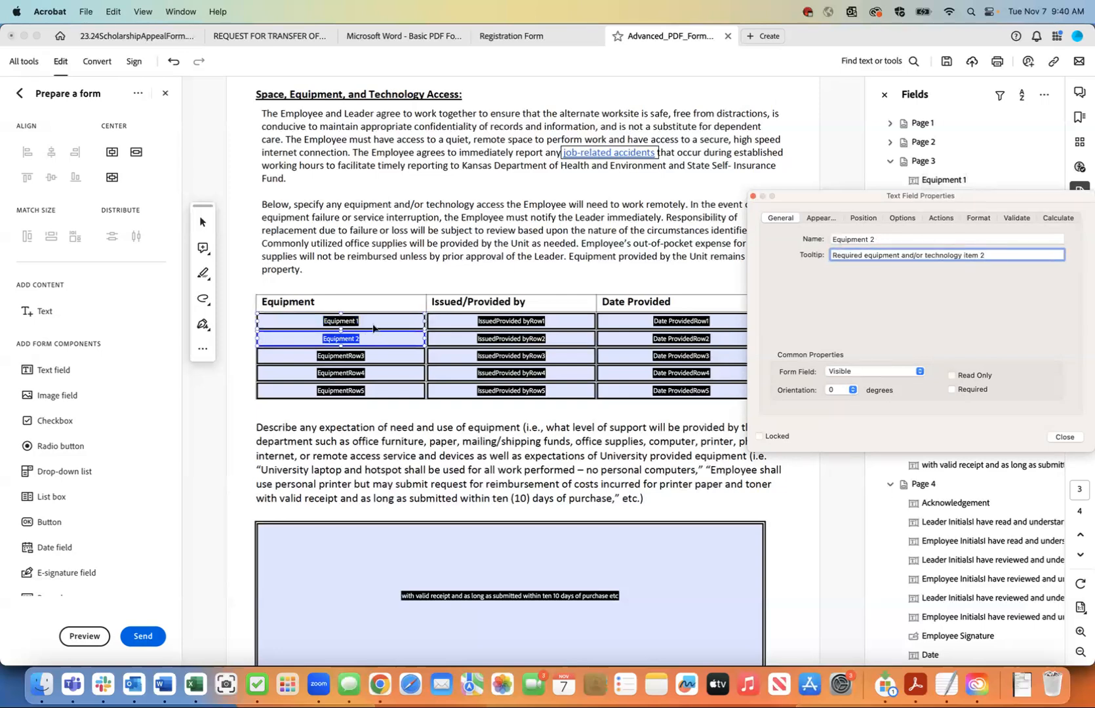
Rename the third-row text field in the Equipment column as "Equipment 3"
left_click(327, 356)
left_click(893, 240)
key("BackSpace")
key("BackSpace")
key("BackSpace")
key("BackSpace")
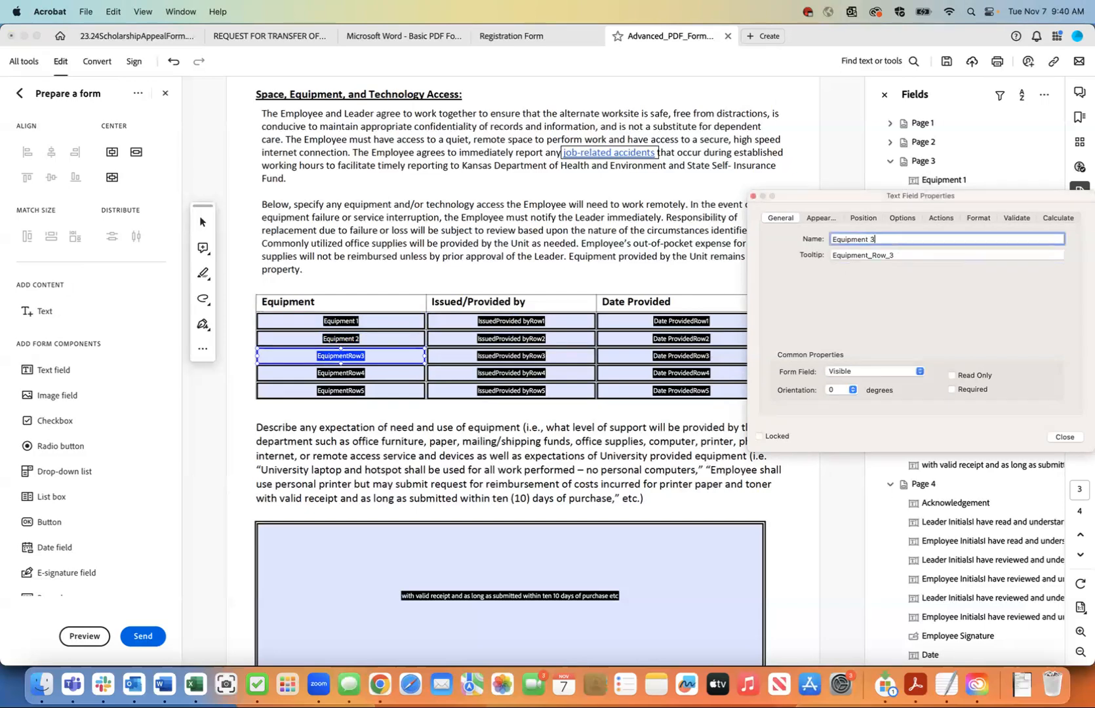
type("3")
left_click(913, 254)
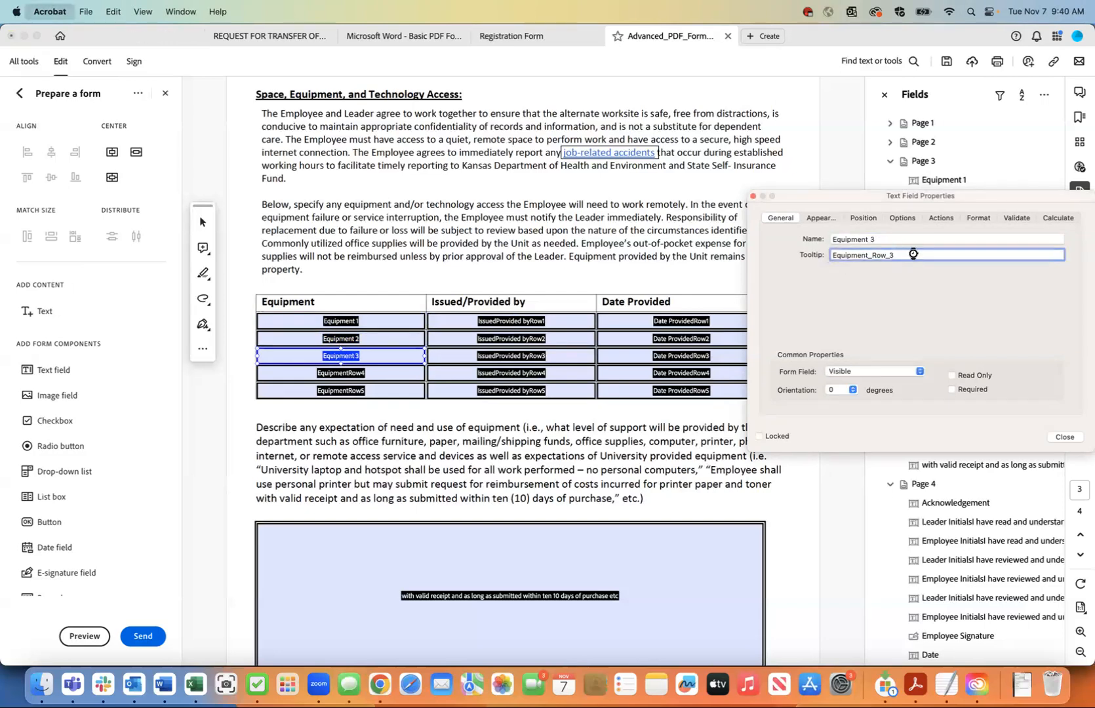
key("super+v")
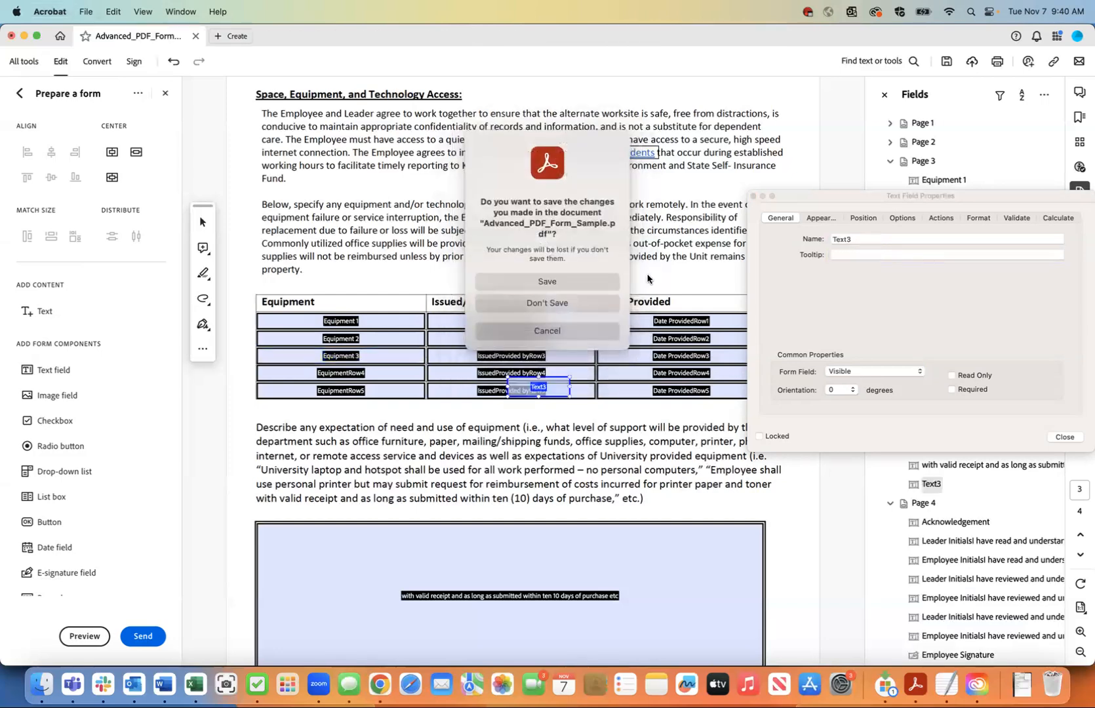
left_click(570, 328)
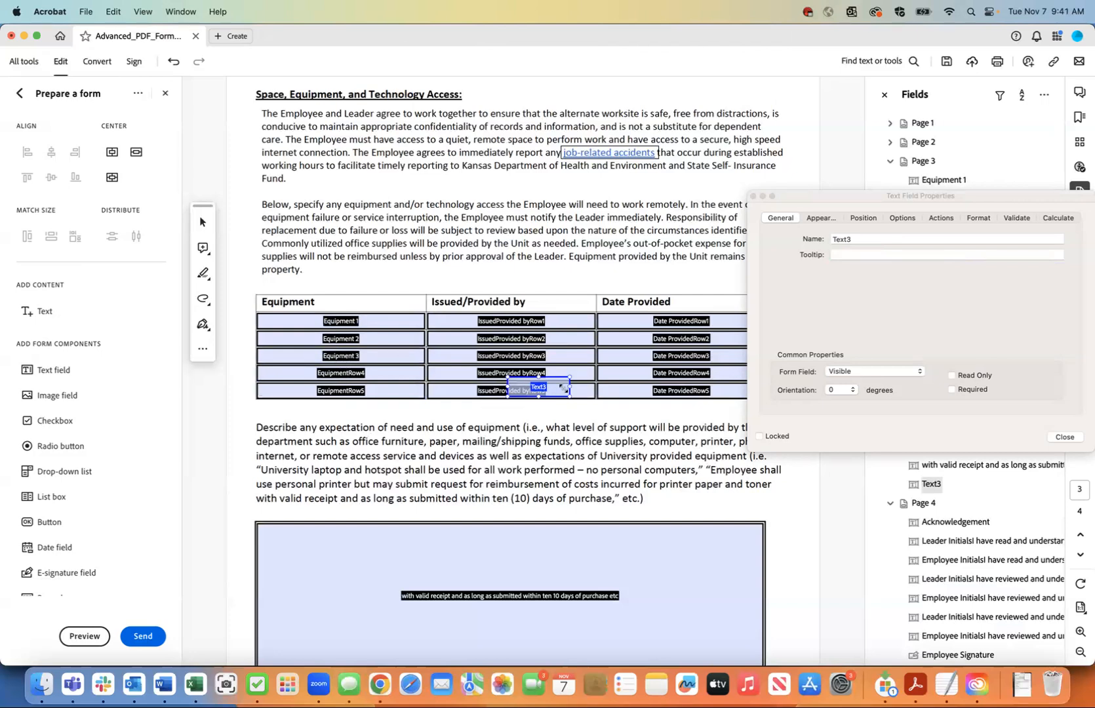
key("Delete")
Set the Equipment 3 field's tooltip to "Required equipment and/or technology item 3"
left_click(360, 358)
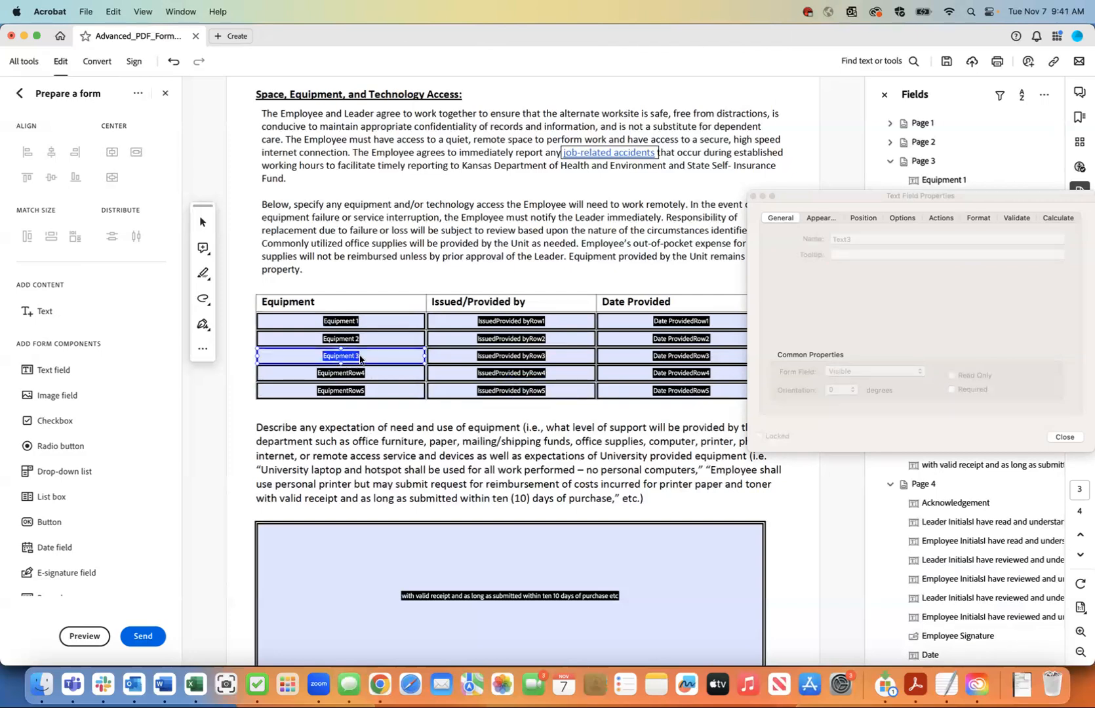
left_click(907, 255)
key("super+a")
key("super+v")
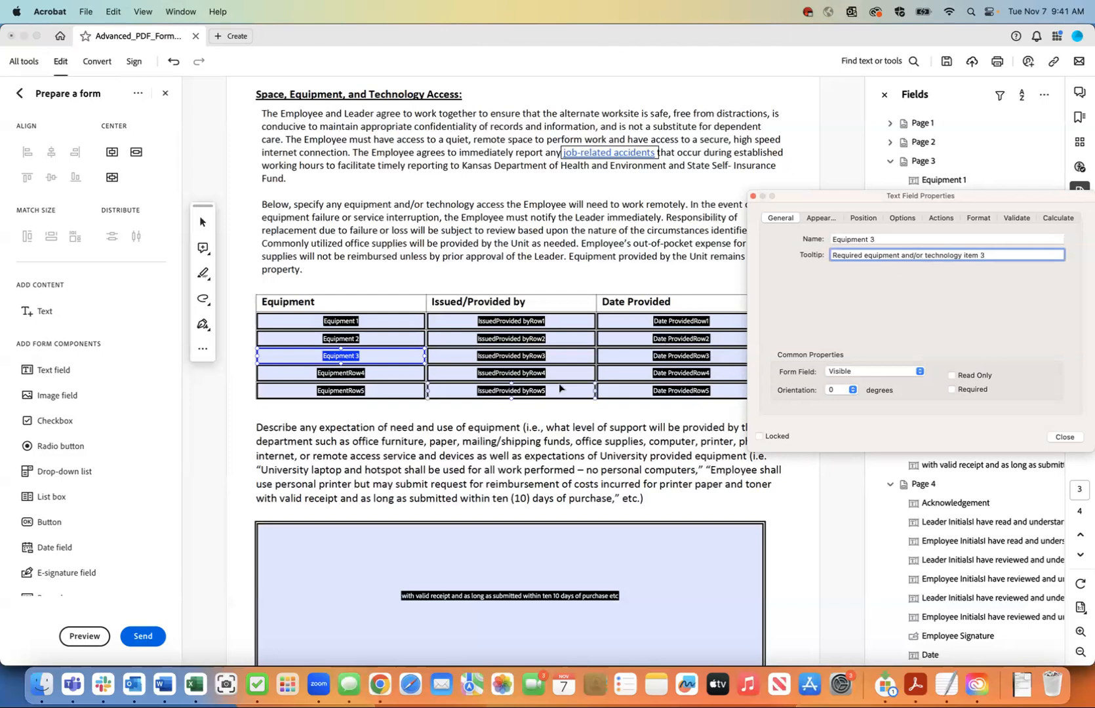
Rename the fourth-row Equipment field as "Equipment 4" and set its tooltip to "Required equipment and/or technology item 4"
left_click(339, 375)
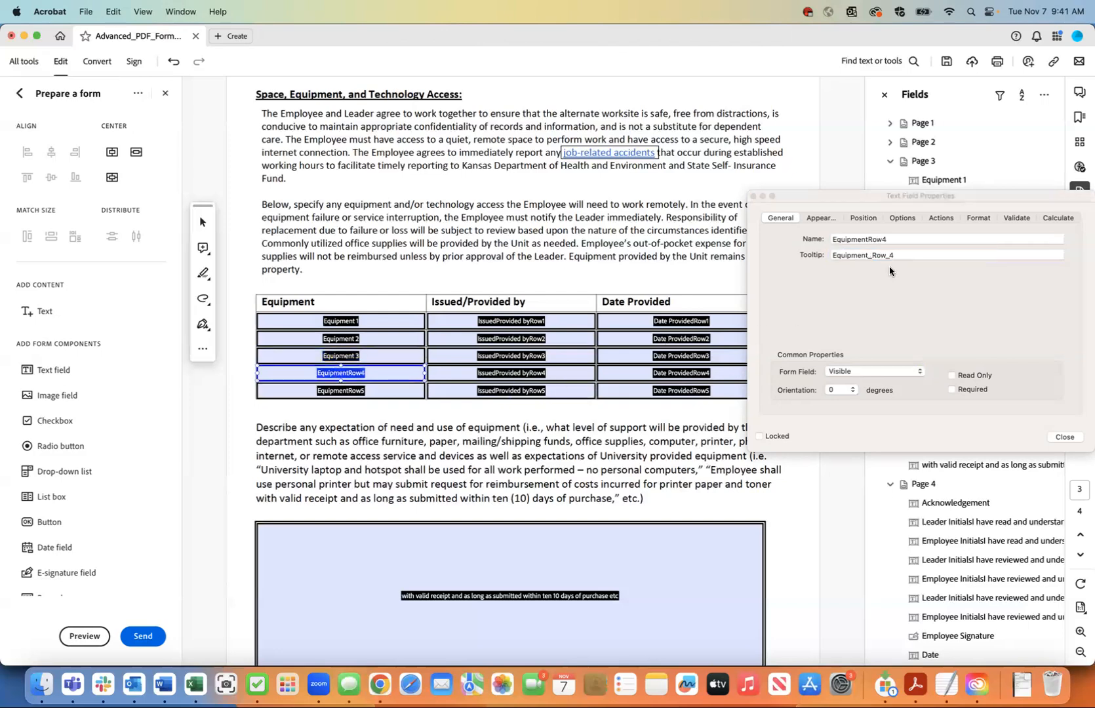
left_click(896, 240)
key("BackSpace")
key("BackSpace")
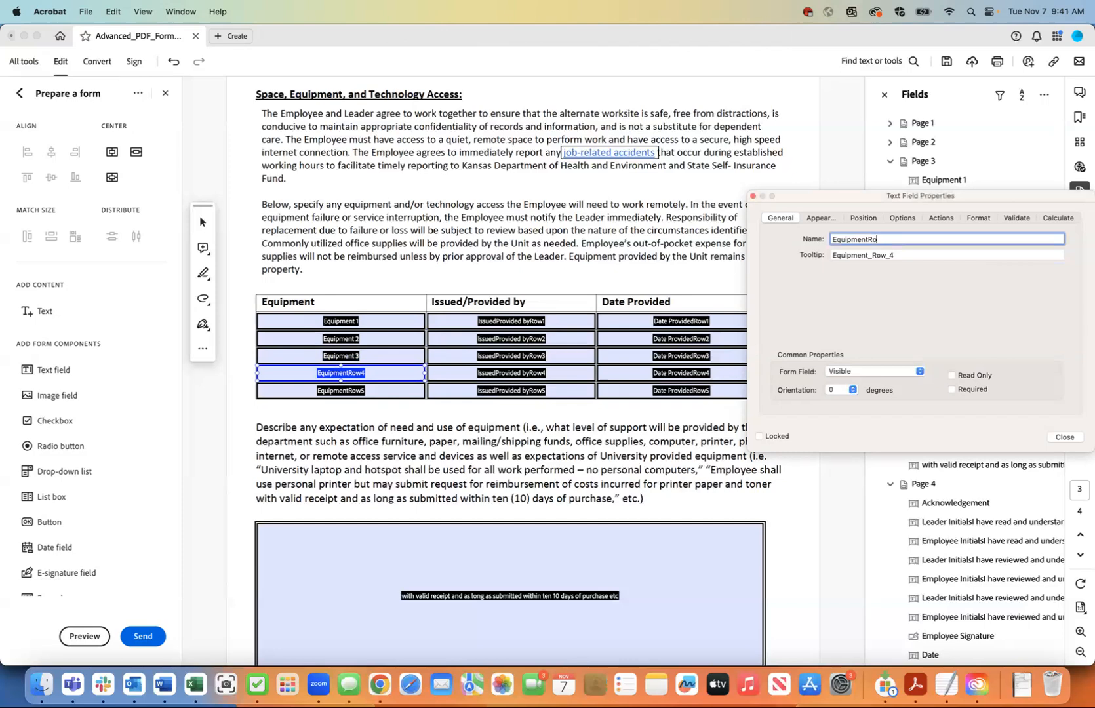
type("4")
left_click(915, 255)
key("super+a")
type("Required equipment and/or technology item")
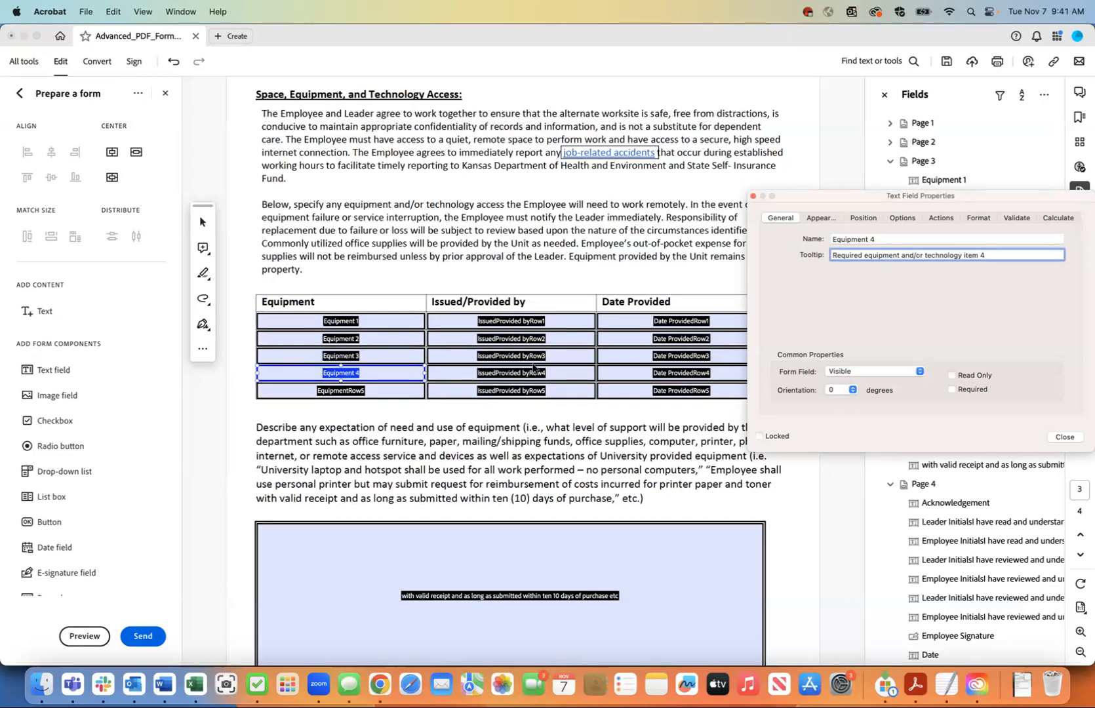
Rename the fifth-row Equipment field as "Equipment 5" and replace its tooltip with "Required equipment and/or technology item", removing the copied number 1
left_click(348, 391)
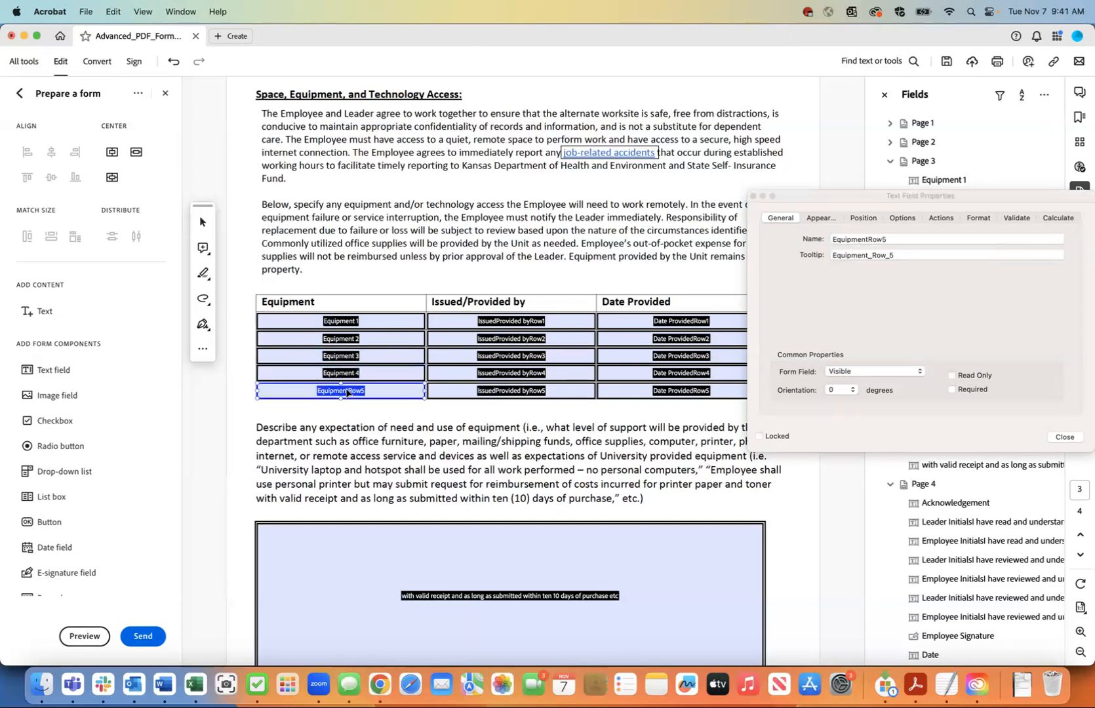
left_click(893, 240)
key("BackSpace")
key("BackSpace")
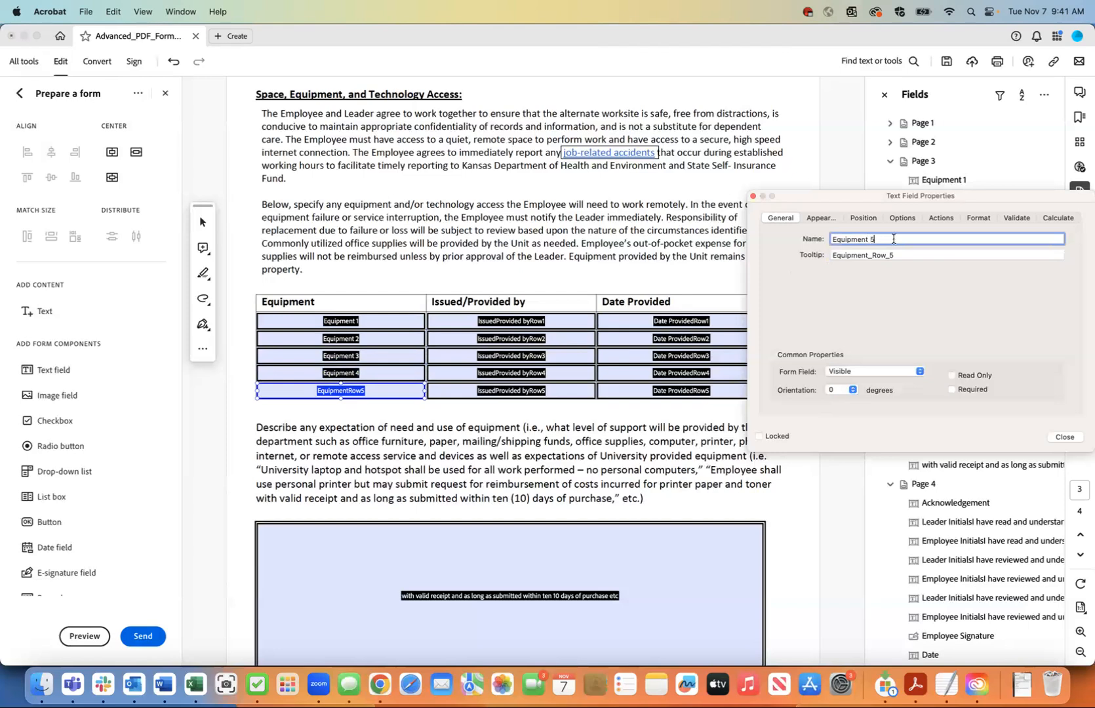
left_click(908, 255)
key("super+a")
key("super+v")
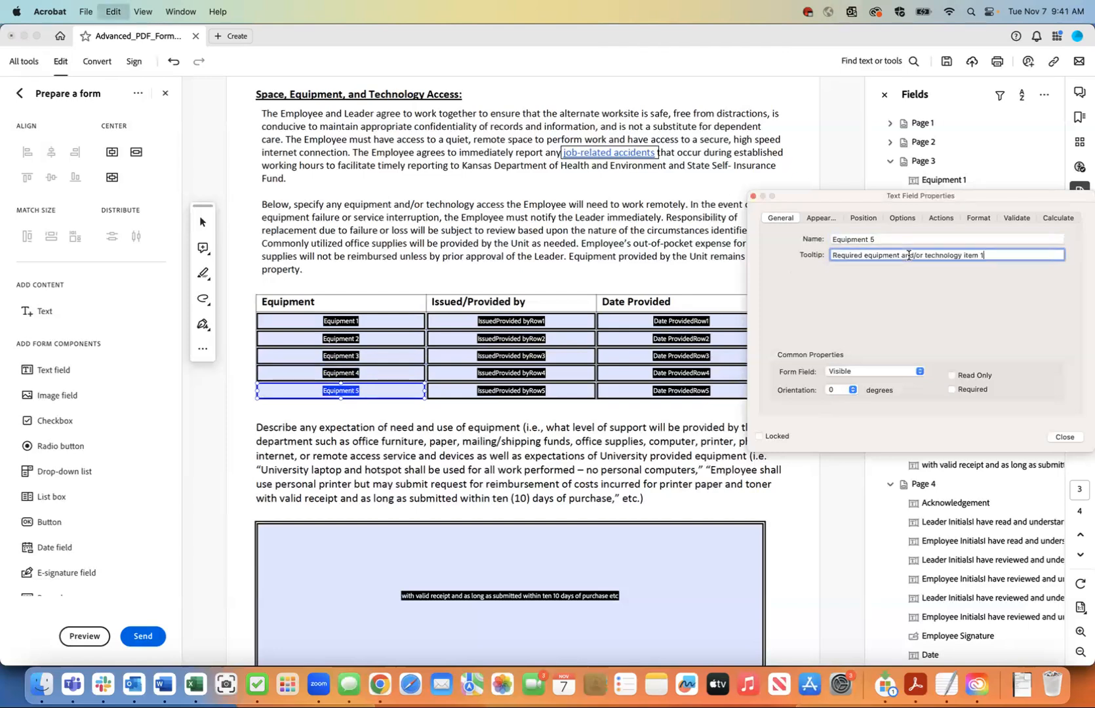
key("BackSpace")
Rename the first-row field in the Issued/Provided by column as "Issued or Provided by 1"
left_click(498, 323)
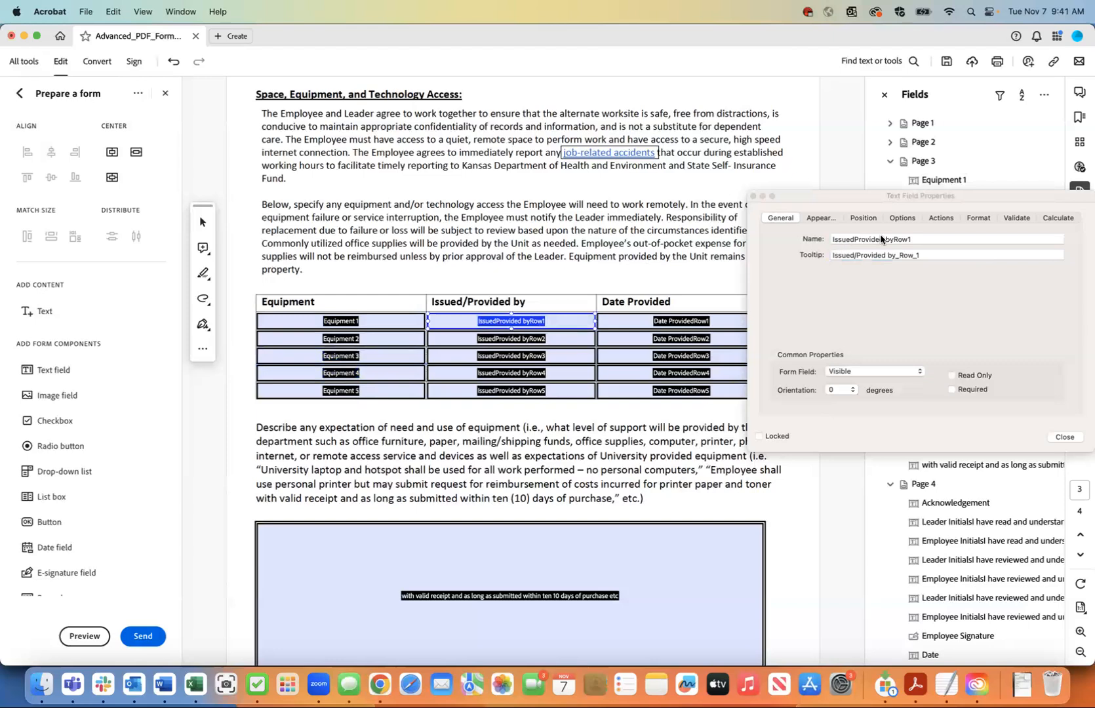
left_click(916, 239)
left_click_drag(916, 239, 825, 231)
type("I")
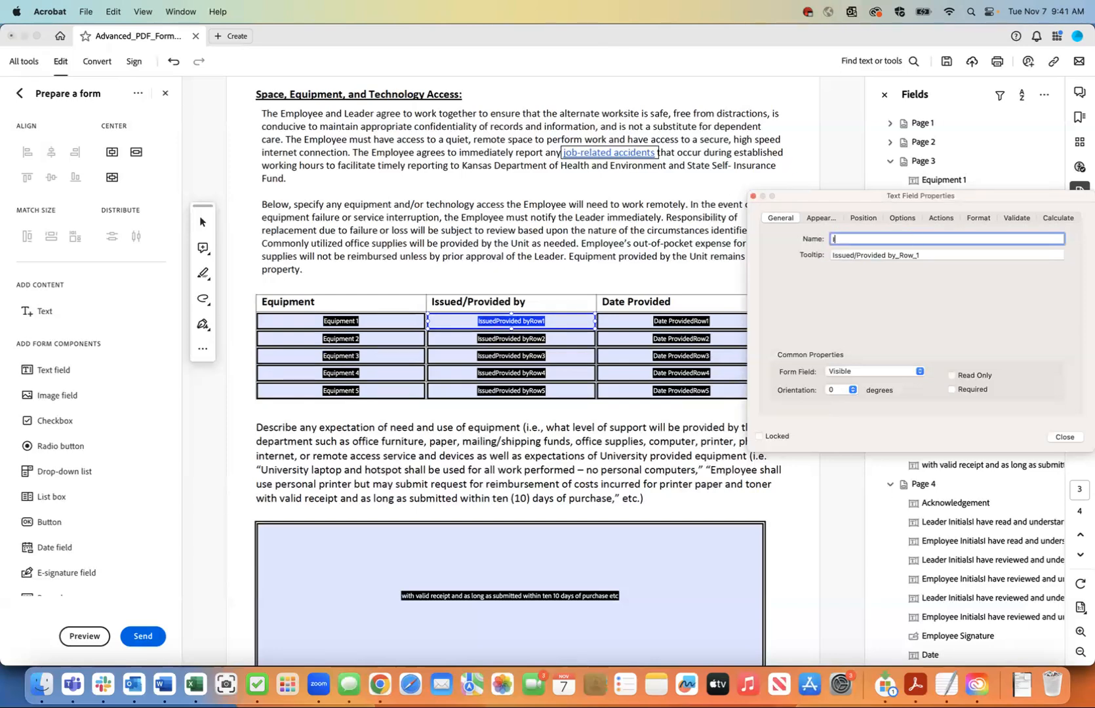
type("ssued or Provided by 1")
key("Tab")
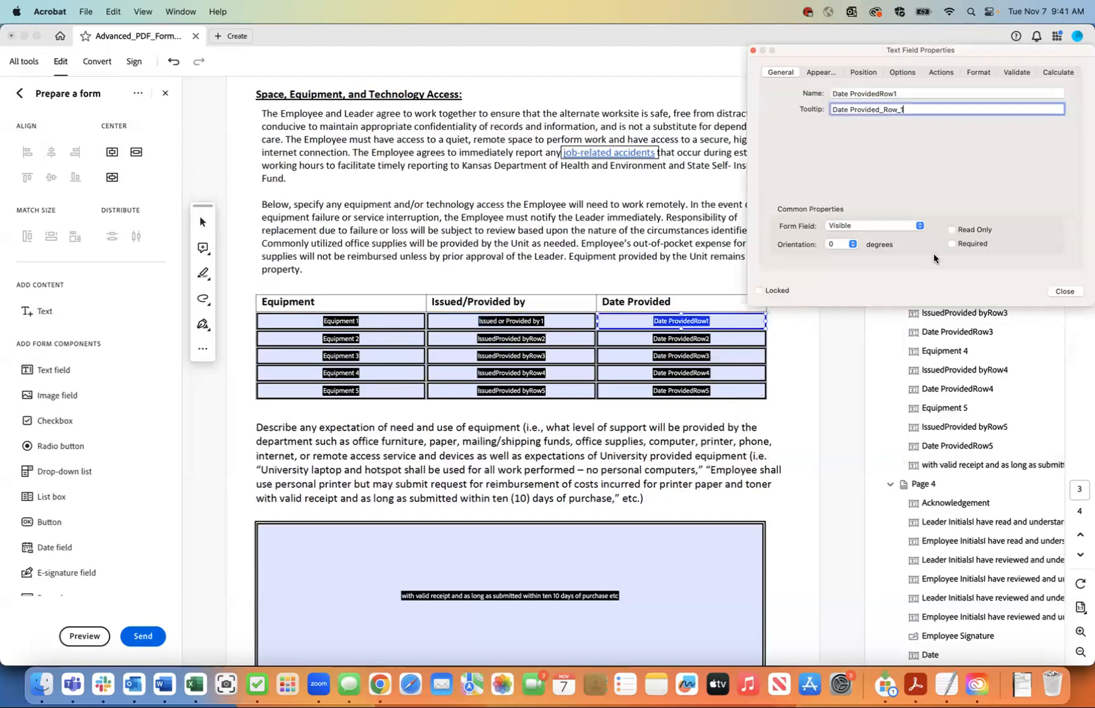
Set the first Issued/Provided by field's tooltip to "Item 1 issued or provided by" and copy that text
left_click(533, 320)
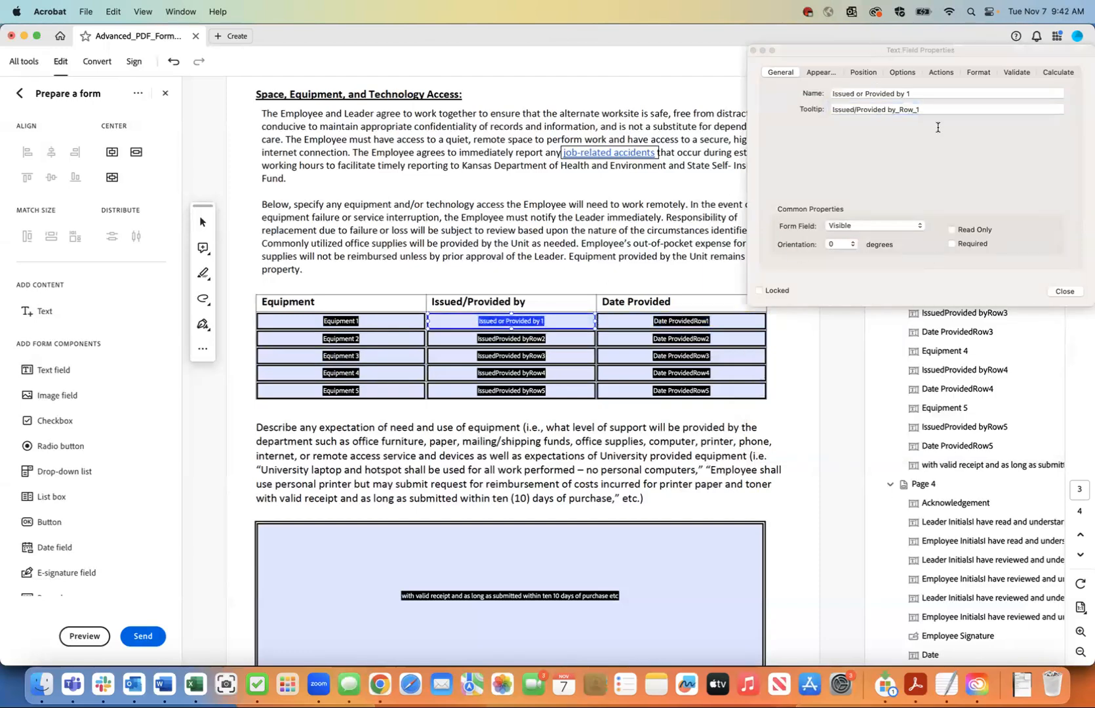
left_click(923, 108)
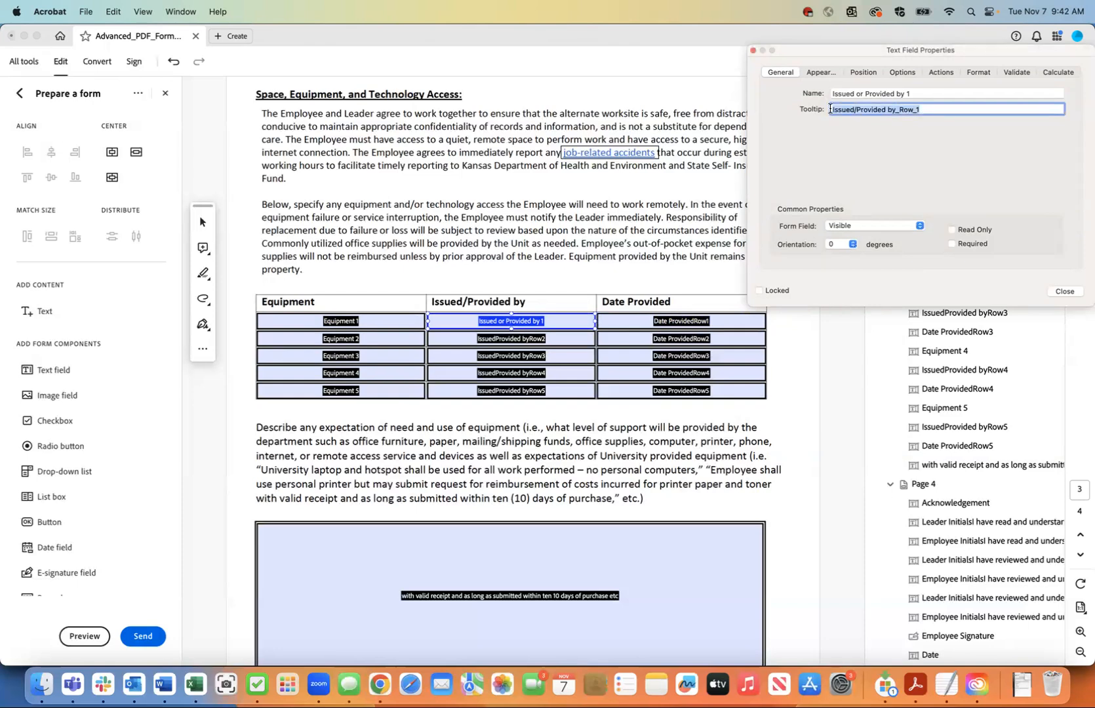
type("Item ")
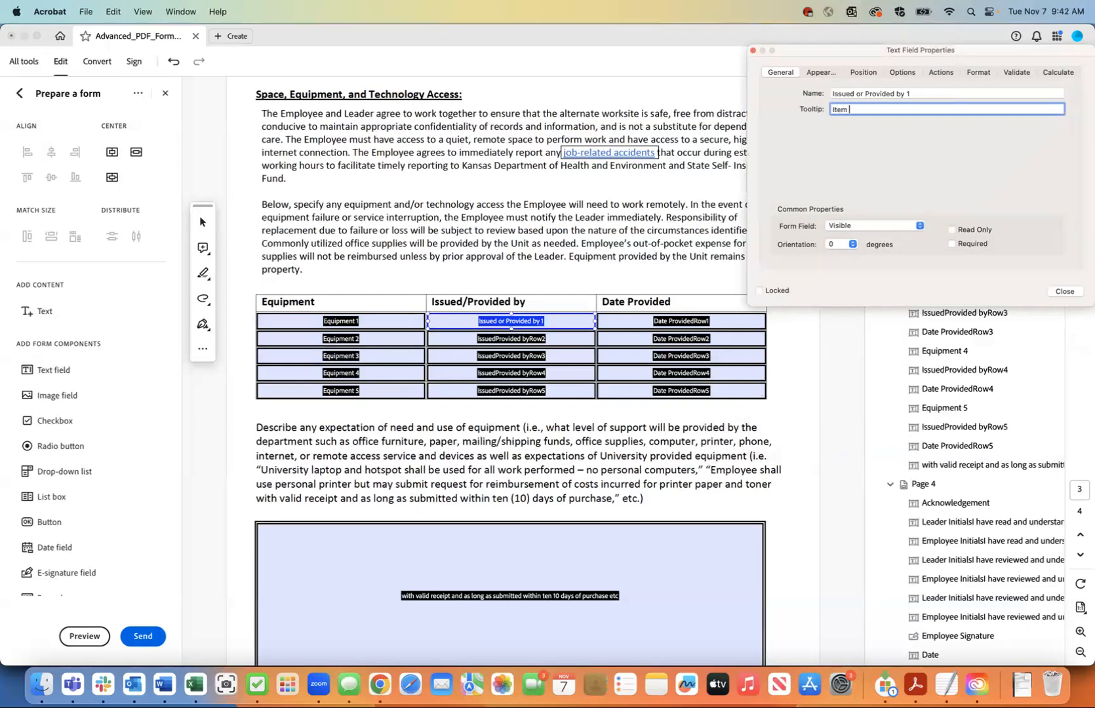
type("1 issued or provided by")
triple_click(930, 110)
key("super+c")
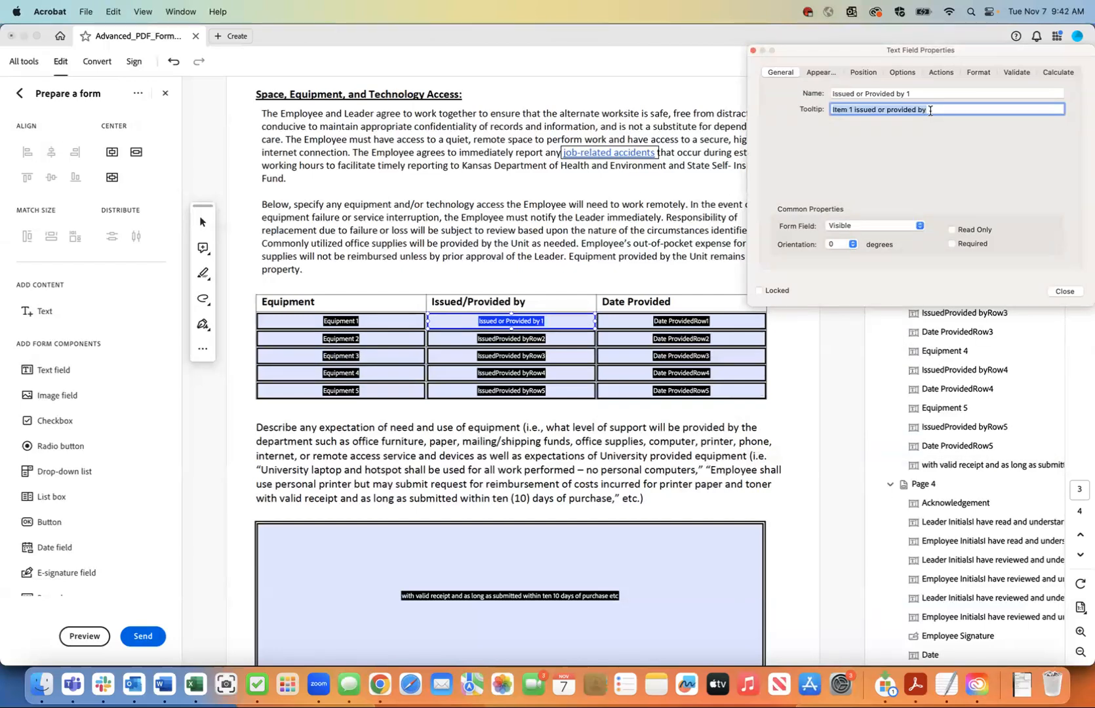
Rename the second-row Issued/Provided by field as "Issued or Provided by 2" and set its tooltip to "Item 2 issued or provided by"
left_click(519, 341)
left_click(855, 96)
type("or")
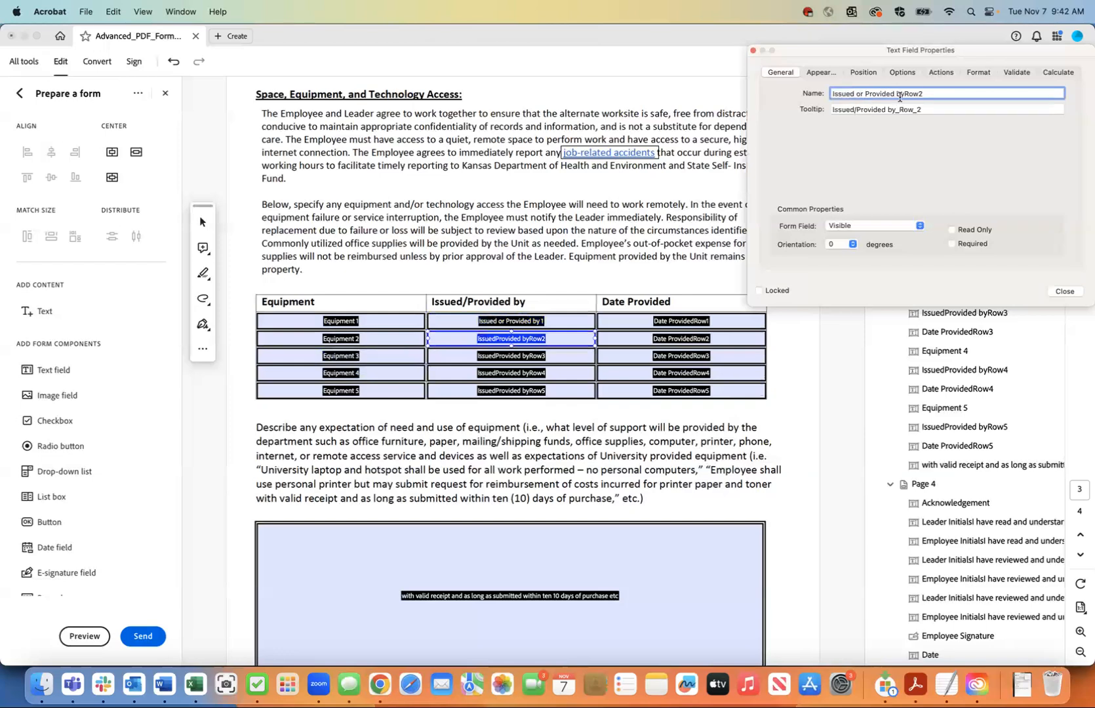
key("BackSpace")
key("BackSpace")
left_click(937, 109)
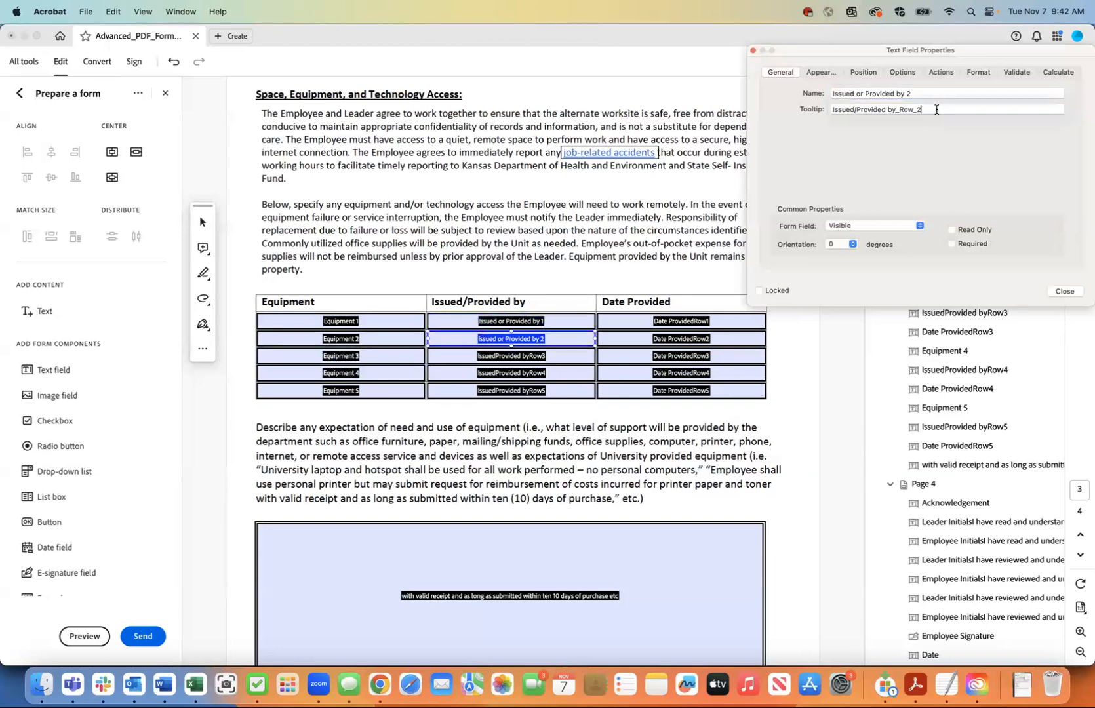
key("super+a")
key("super+v")
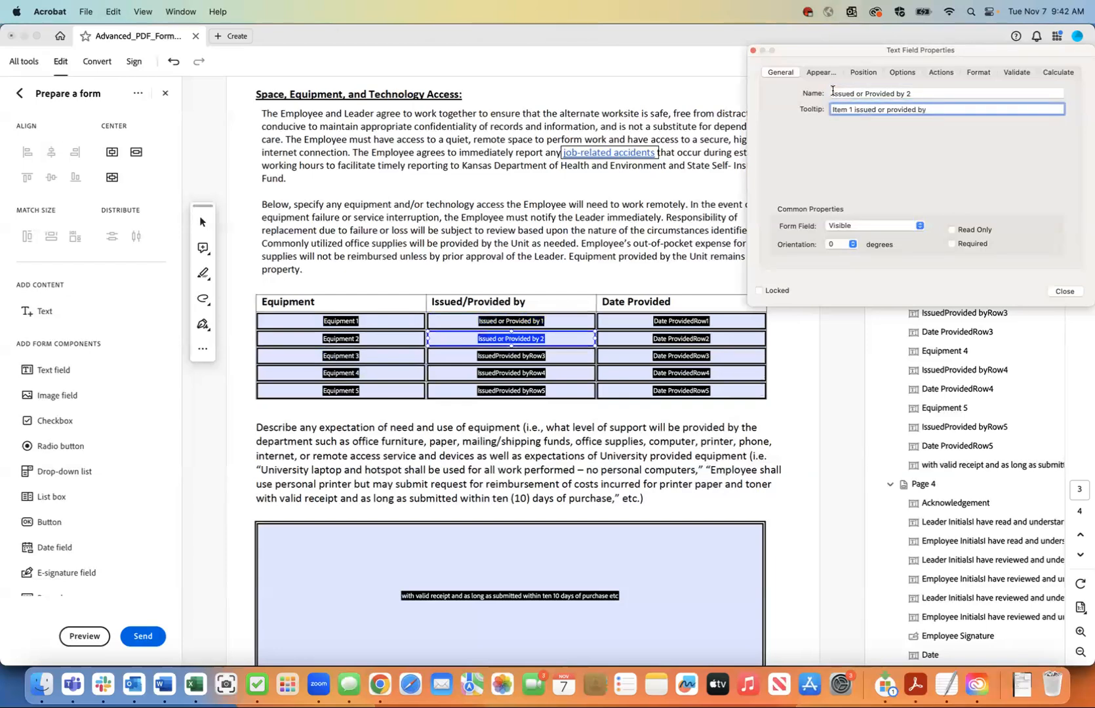
left_click(851, 109)
key("BackSpace")
type("2")
Rename the third-row field in the Issued/Provided by column as "Issued or Provided by 3"
left_click(536, 359)
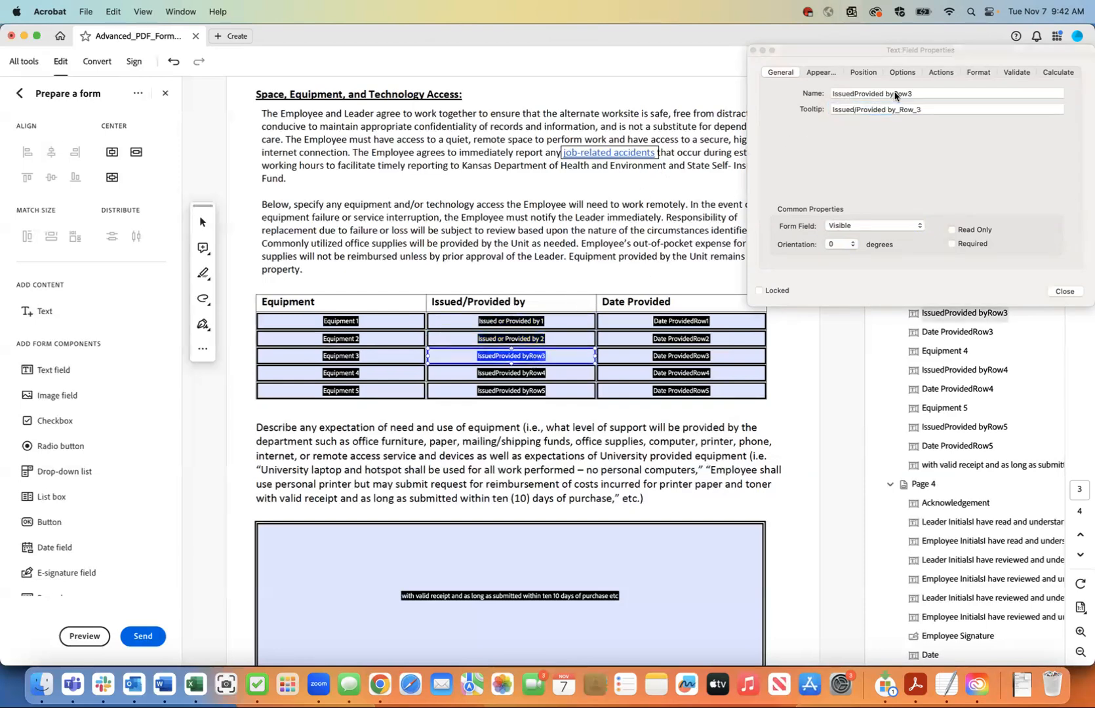
left_click(855, 94)
type("or")
left_click(919, 94)
key("BackSpace")
key("BackSpace")
key("BackSpace")
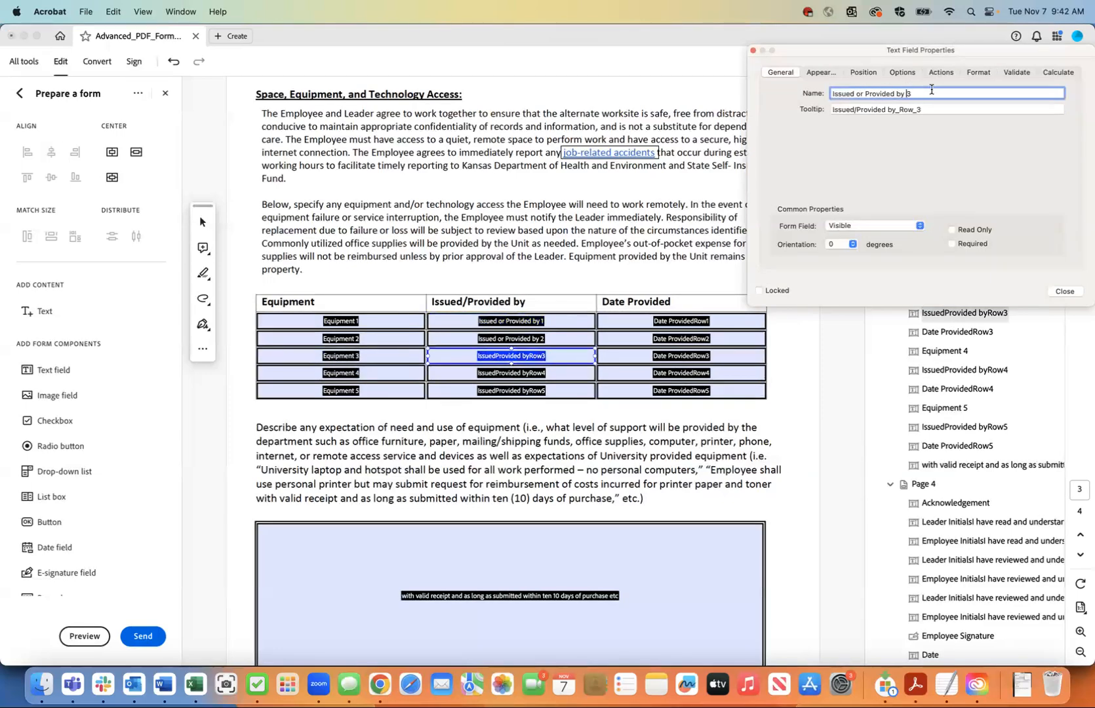
Replace the third Issued/Provided by field's tooltip with the copied "Item 1 issued or provided by" text and correct its item number
triple_click(934, 109)
key("super+v")
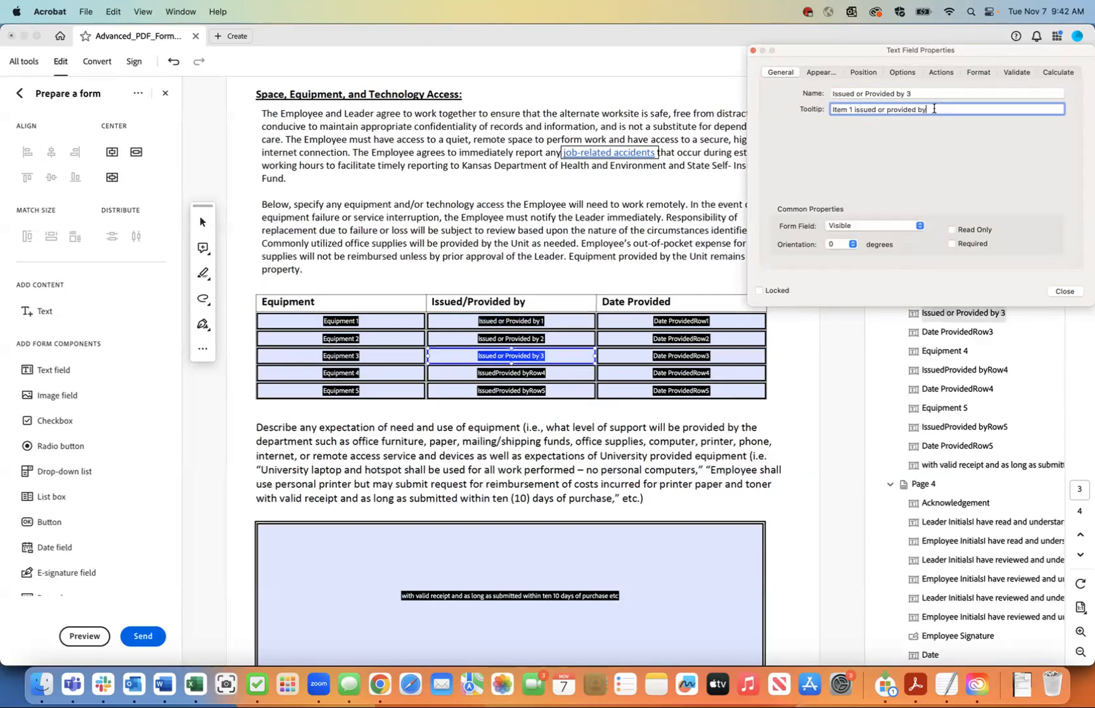
left_click(864, 109)
key("BackSpace")
key("BackSpace")
Rename the fourth-row field in the Issued/Provided by column as "Issued or Provided by 4"
left_click(539, 375)
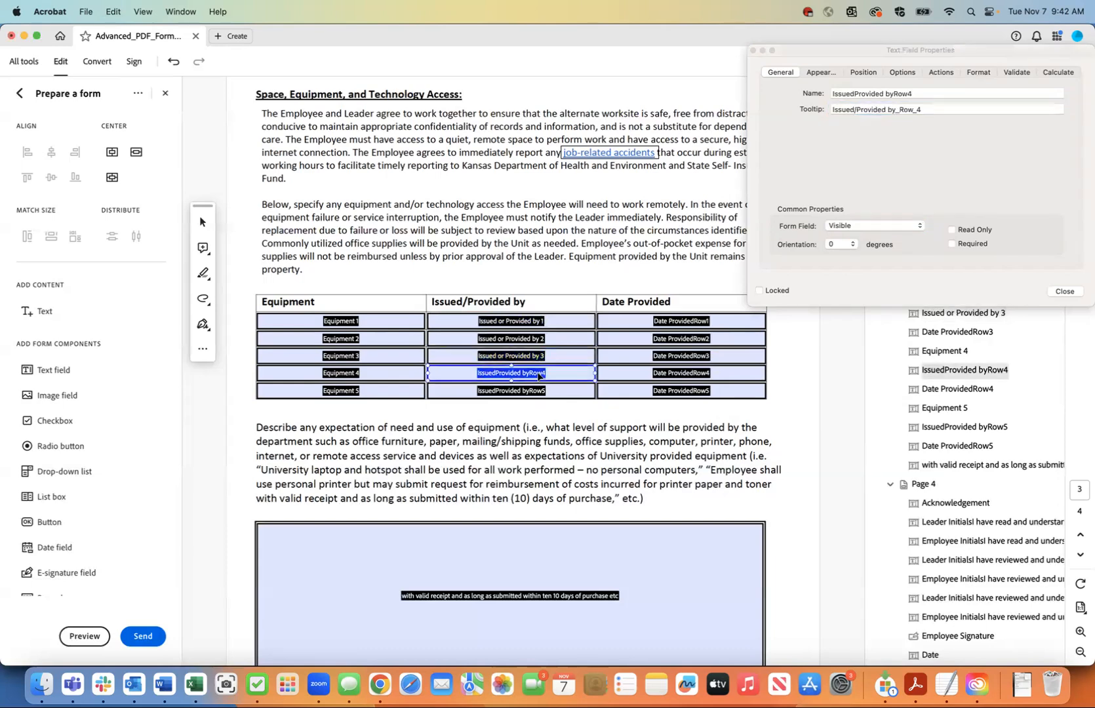
left_click(855, 95)
type("or")
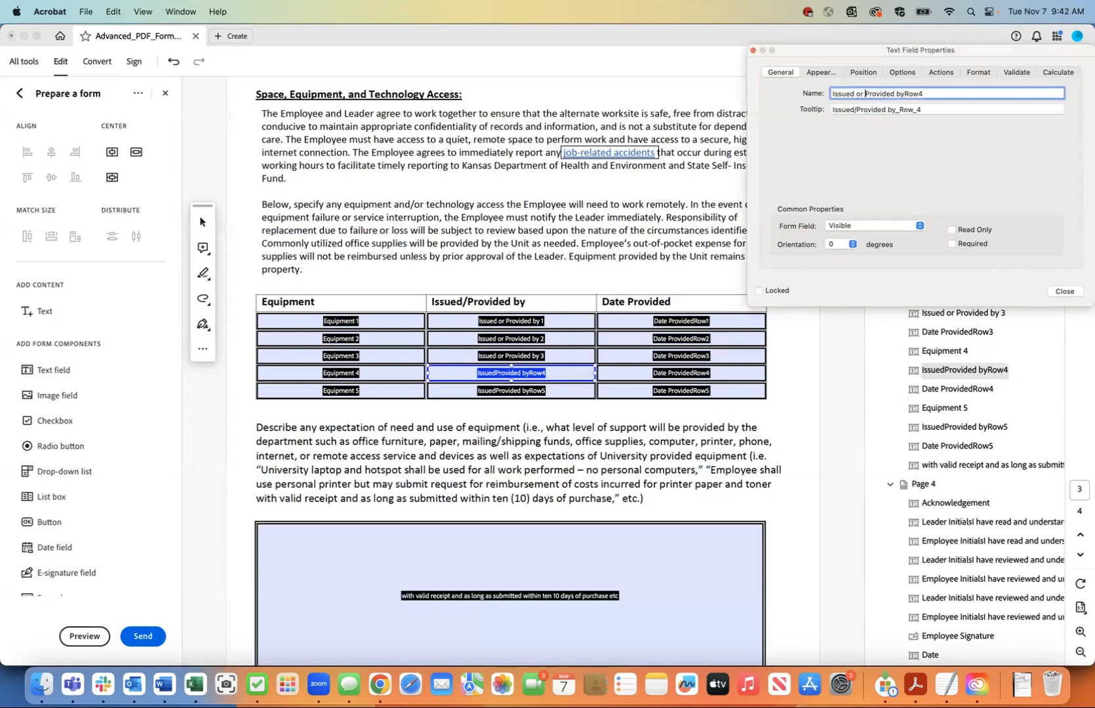
Set the fourth Issued/Provided by field's tooltip to "Item 4 issued or provided by", reusing the copied tooltip text
left_click(927, 107)
key("super+a")
type("Item issued or provided by")
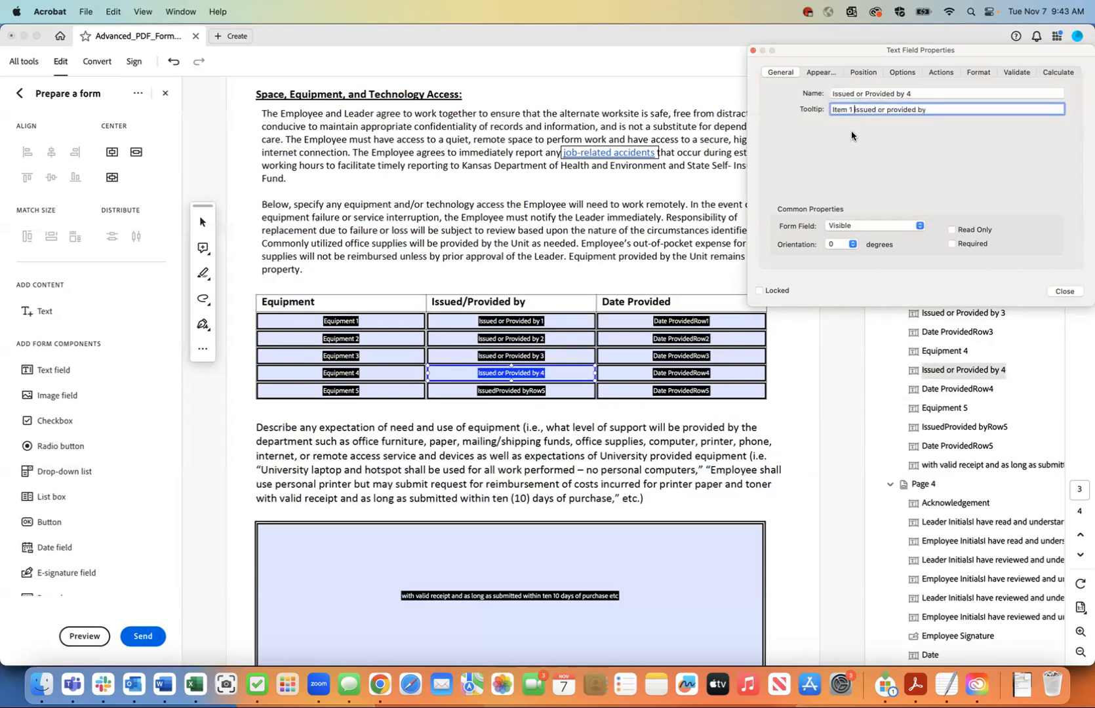
left_click(854, 109)
key("BackSpace")
type("4")
Rename the fifth-row field in the Issued/Provided by column as "Issuedor Provided by 5"
left_click(541, 393)
left_click(855, 93)
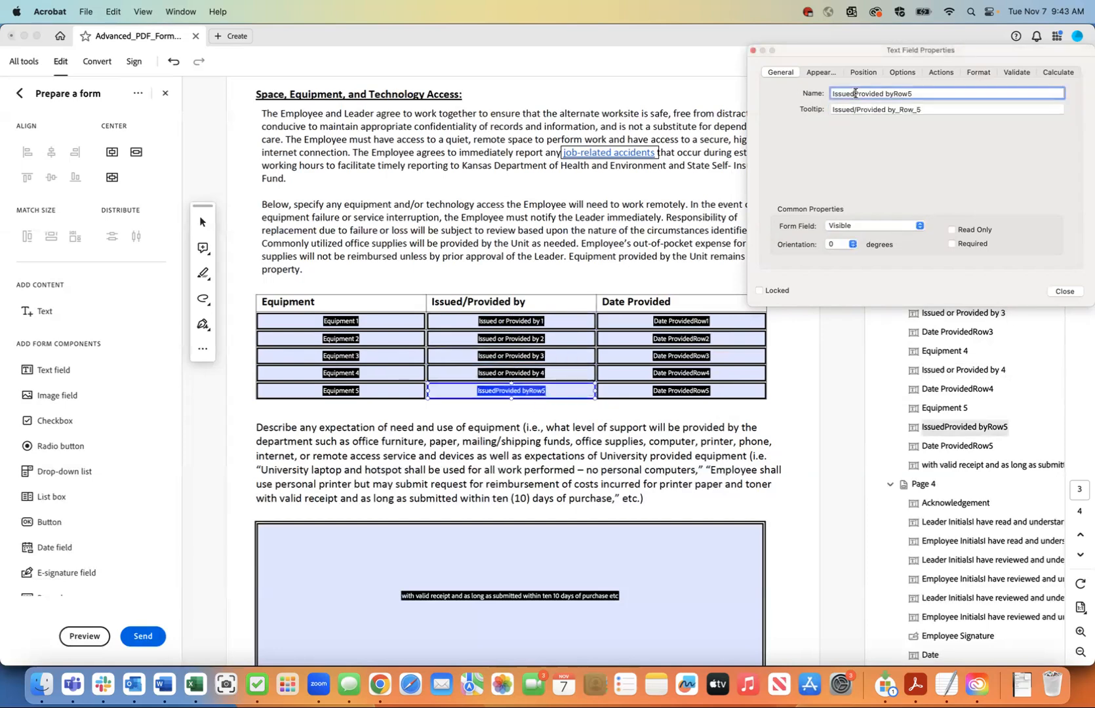
type("or")
key("BackSpace")
key("BackSpace")
key("BackSpace")
Set the fifth Issued/Provided by field's tooltip to "Item 5 issued or provided by", reusing the copied tooltip text
left_click(942, 109)
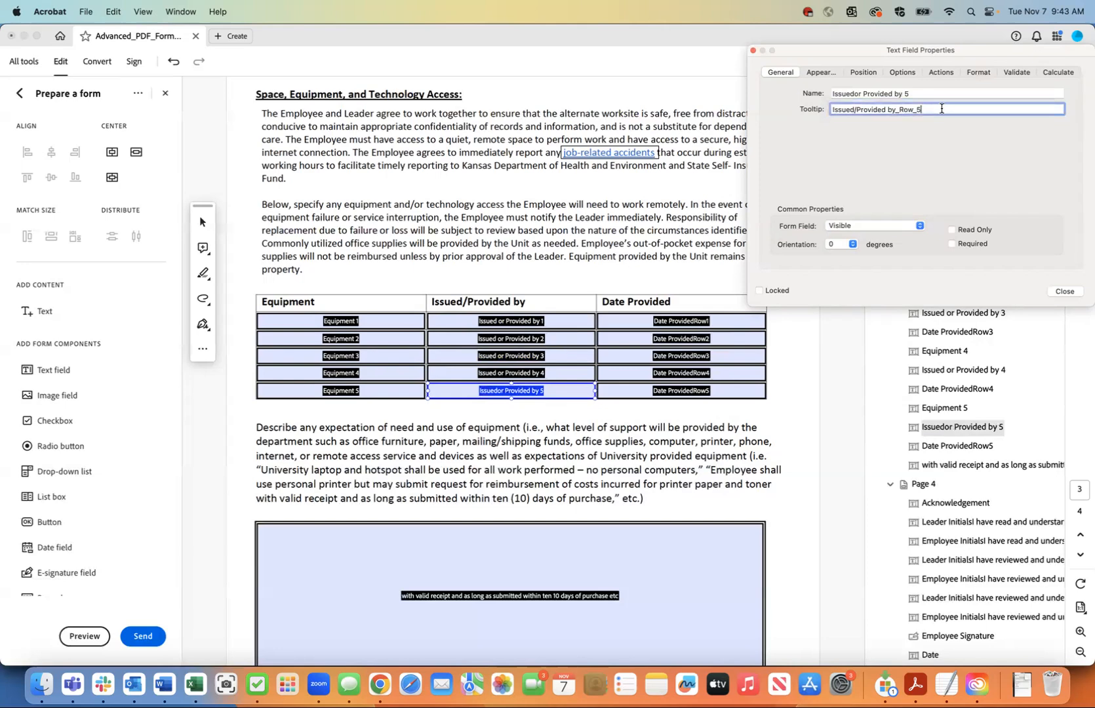
key("super+a")
type("Item Issued or provided by")
left_click(852, 111)
key("BackSpace")
type("5")
Rename the first-row field in the Date Provided column as "Date Item 1 Provided"
left_click(659, 322)
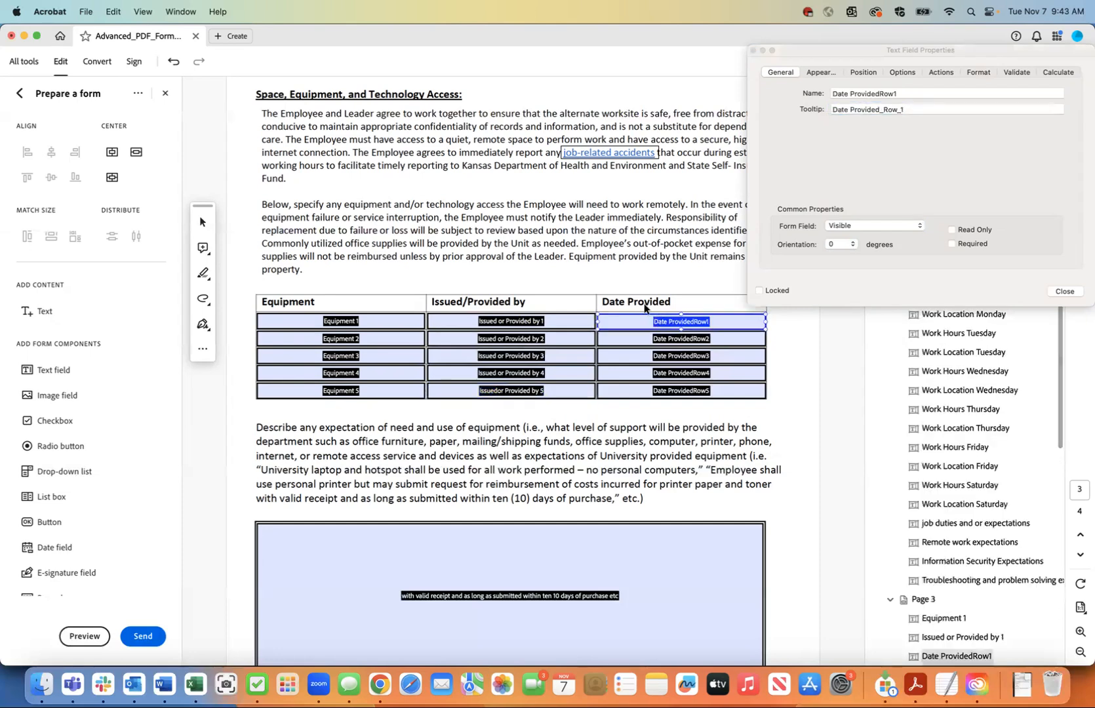
left_click(849, 97)
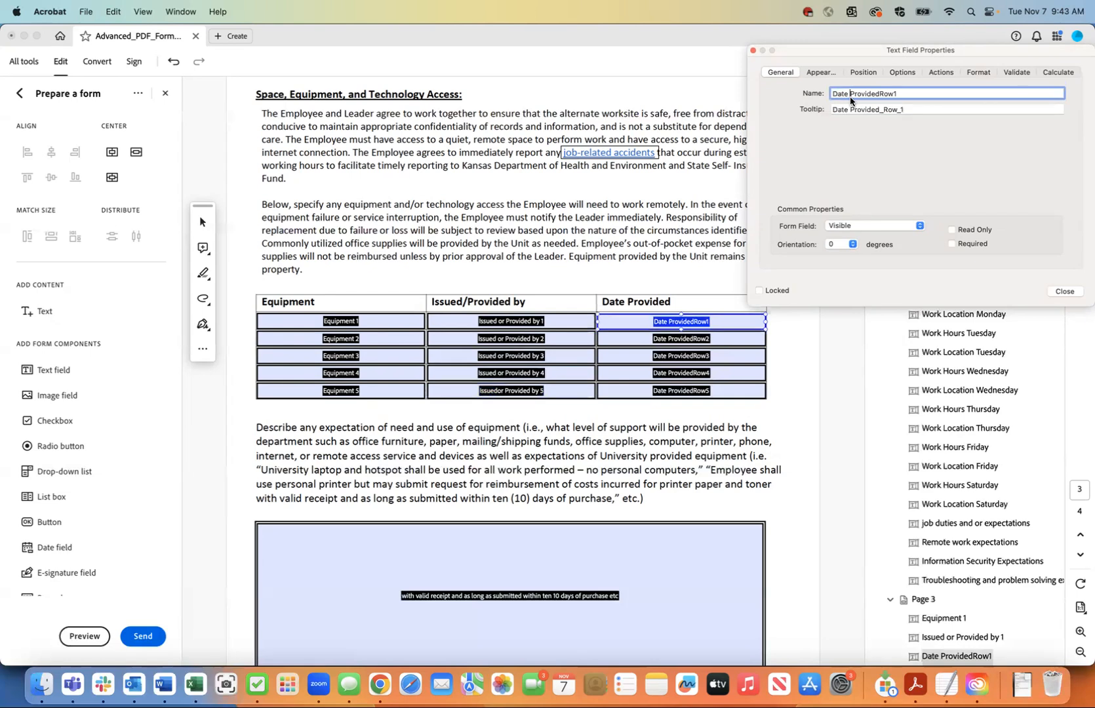
type("Item 1")
key("BackSpace")
key("BackSpace")
Set the first Date Provided field's tooltip to "Date Item 1 Provided. Format mm/dd/yyyy"
left_click(872, 110)
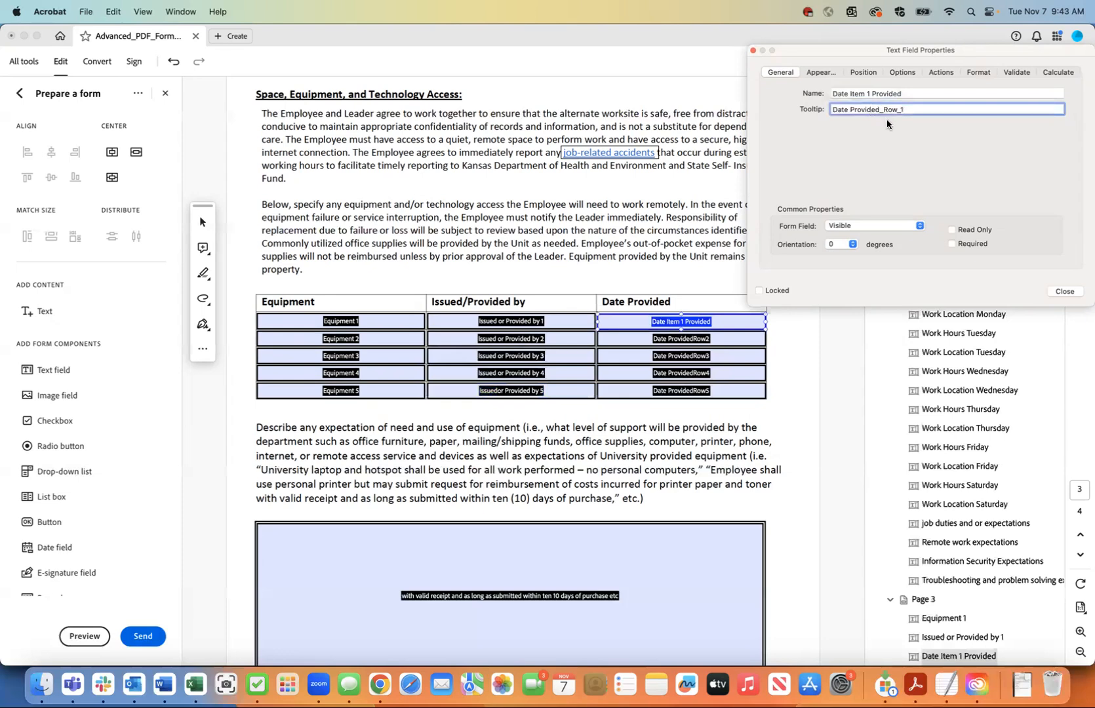
left_click(851, 111)
type("Item 1 Provided")
key("BackSpace")
left_click(968, 108)
key("BackSpace")
key("BackSpace")
key("BackSpace")
key("BackSpace")
key("BackSpace")
key("BackSpace")
key("BackSpace")
key("BackSpace")
key("BackSpace")
key("BackSpace")
key("BackSpace")
key("BackSpace")
key("BackSpace")
key("BackSpace")
type(". Format mm/dd/")
Format the first Date Provided field as a Date with the mm/dd/yyyy option
left_click(976, 73)
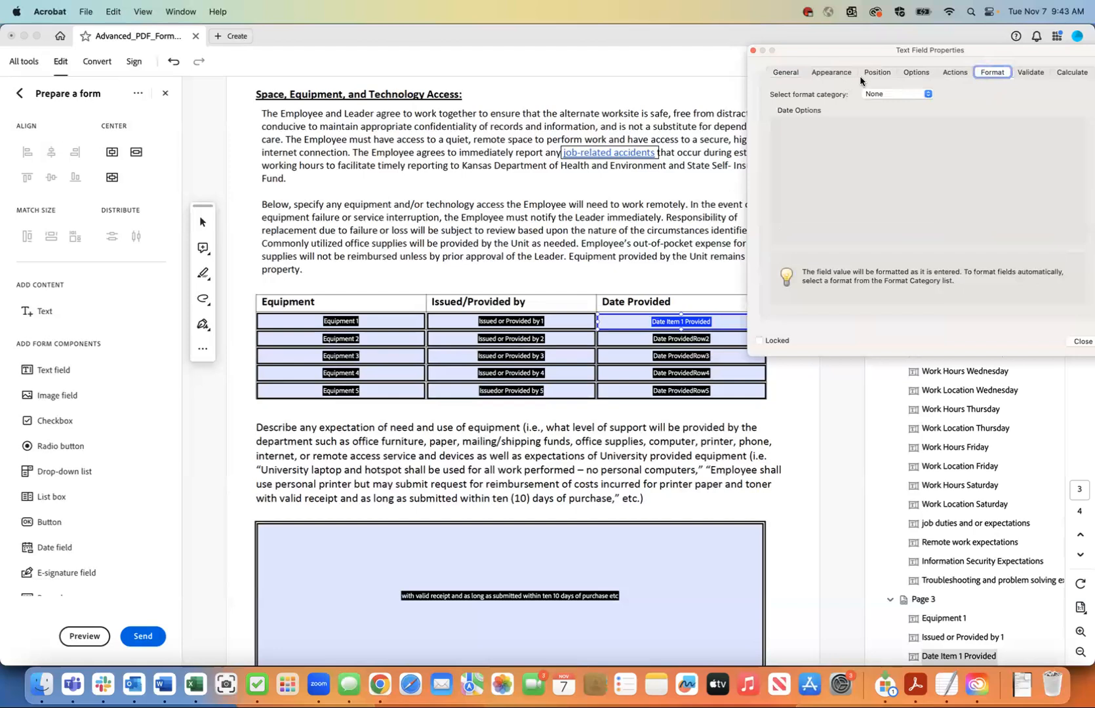
left_click(927, 95)
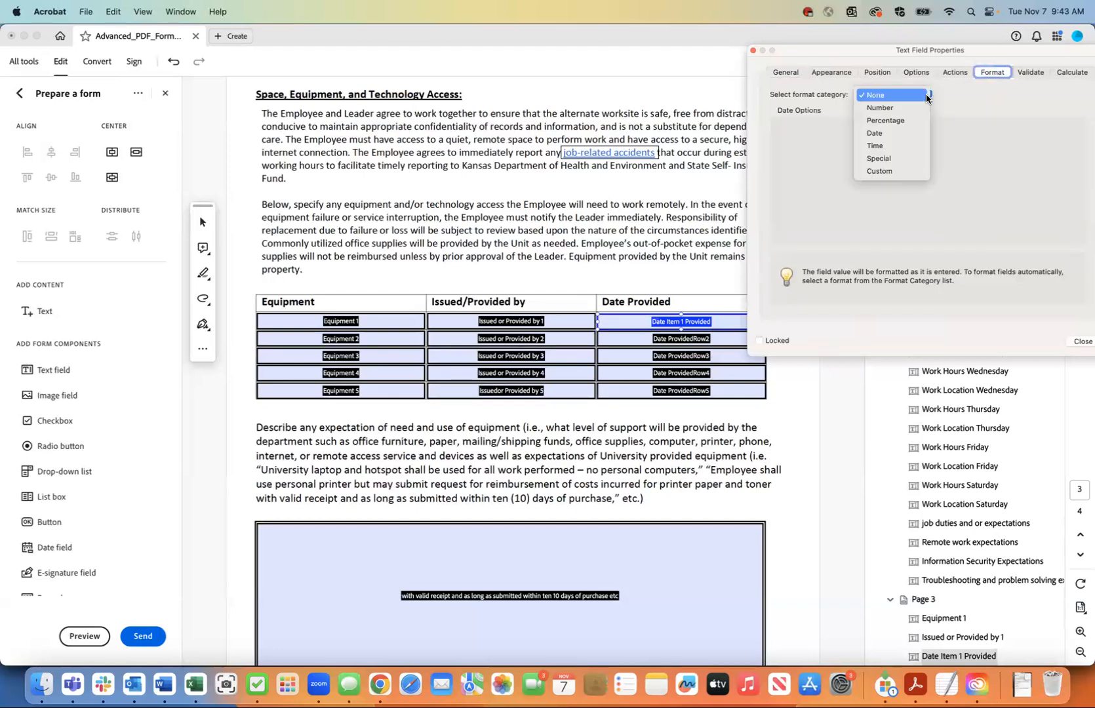
left_click(910, 133)
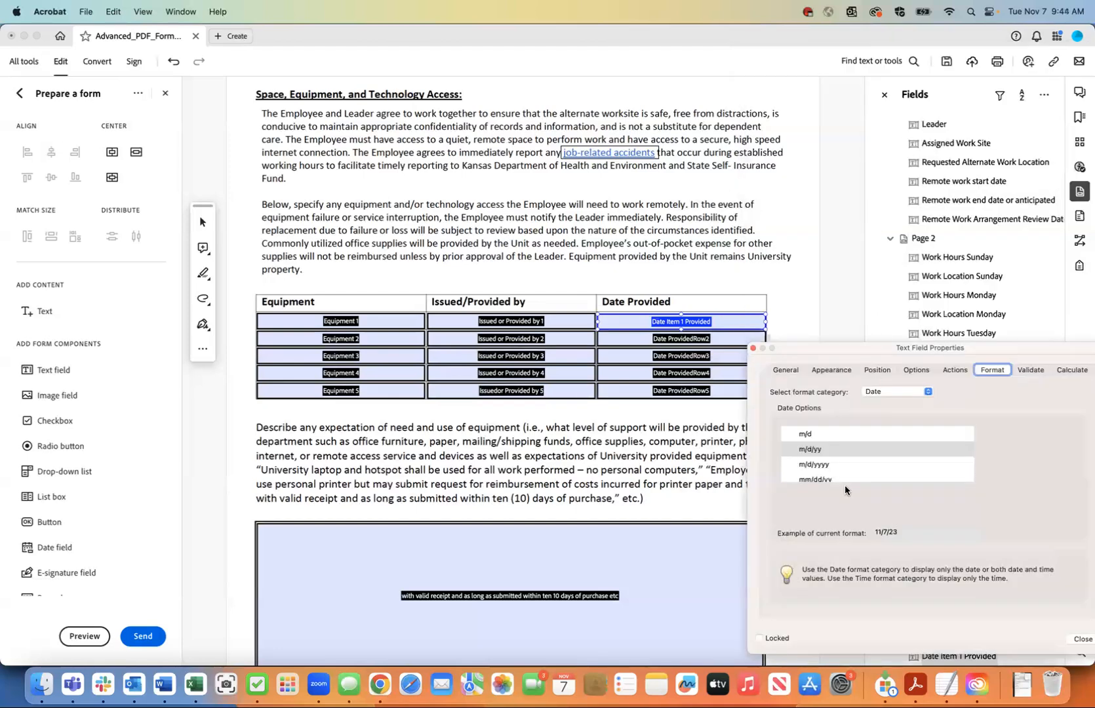
scroll(845, 471, "down", 3)
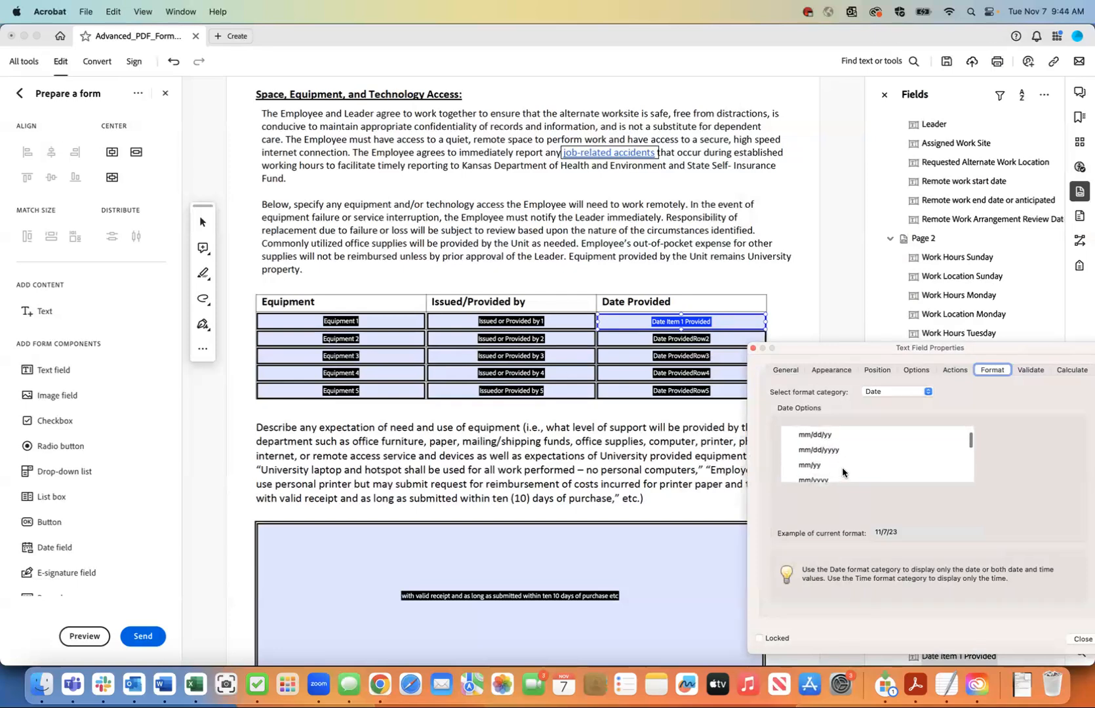
left_click(830, 450)
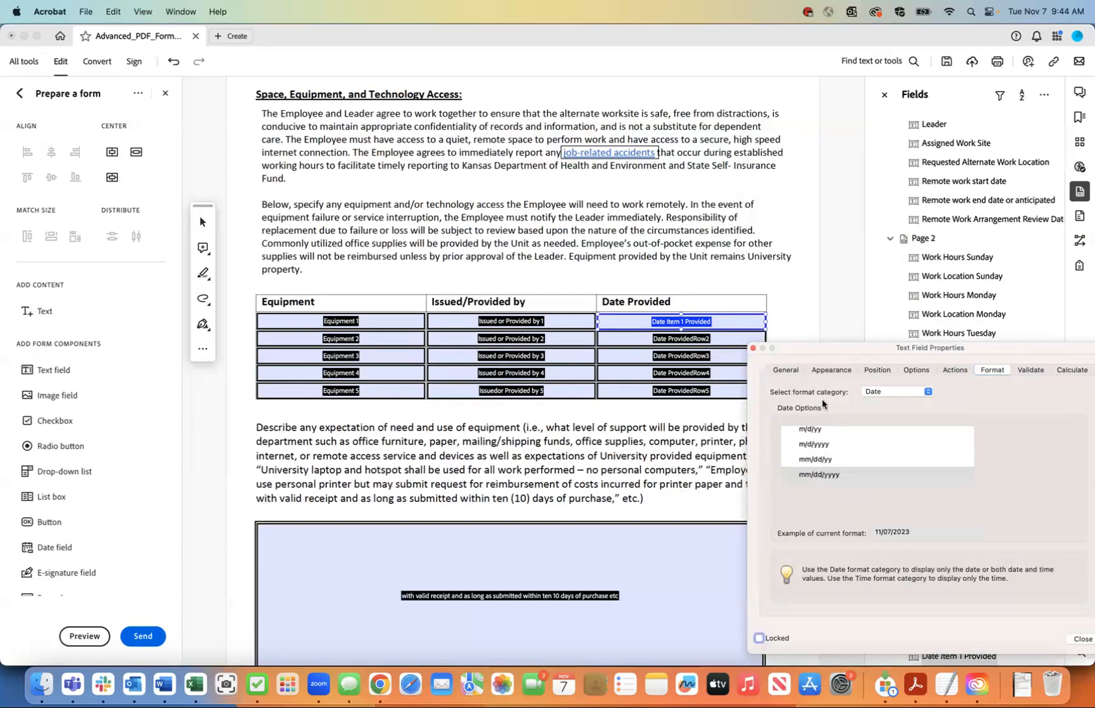
Format the second-row Date Provided field as a Date with the mm/dd/yyyy option
left_click(697, 340)
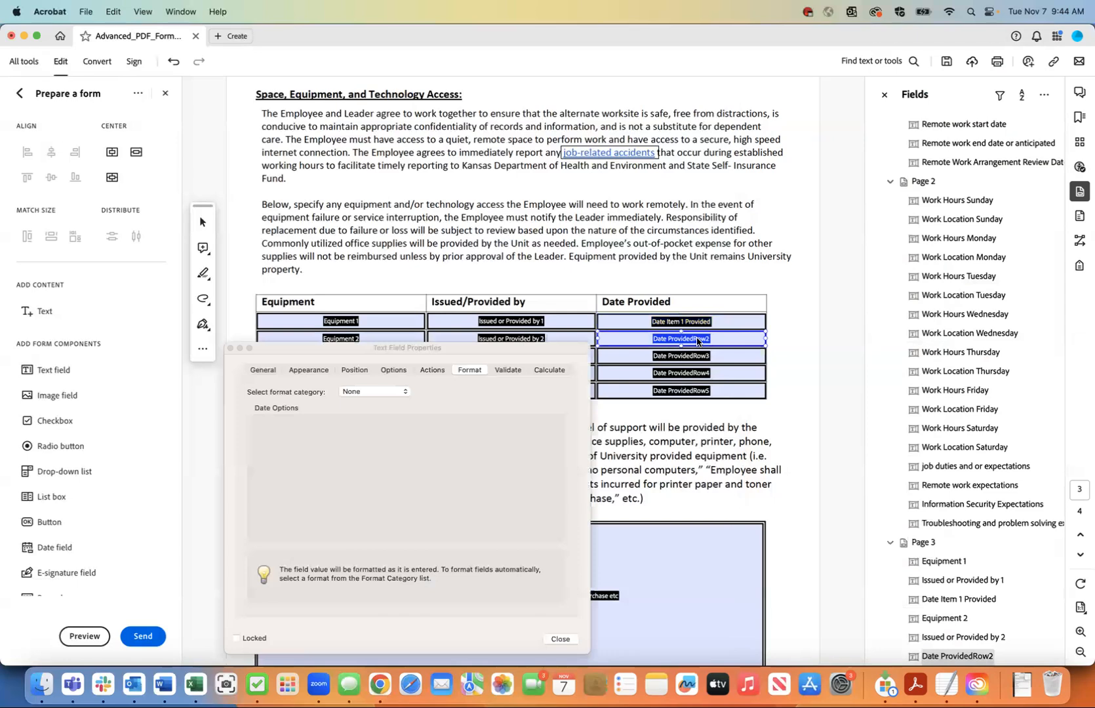
left_click(394, 392)
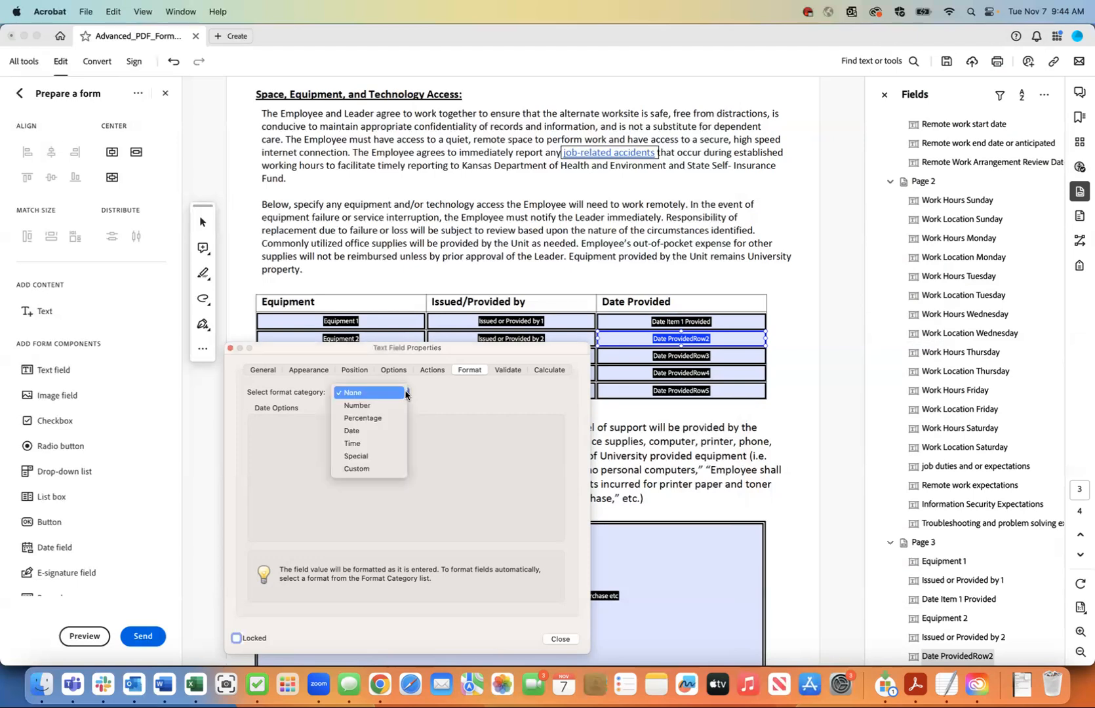
left_click(387, 428)
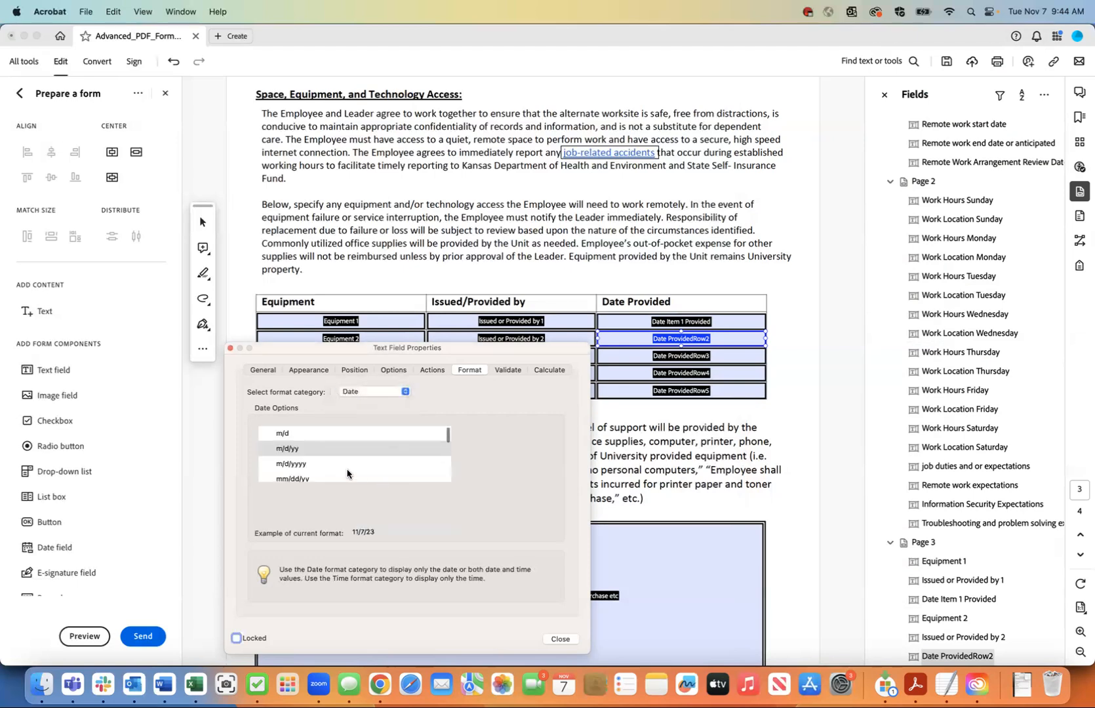
scroll(345, 471, "down", 3)
left_click(304, 445)
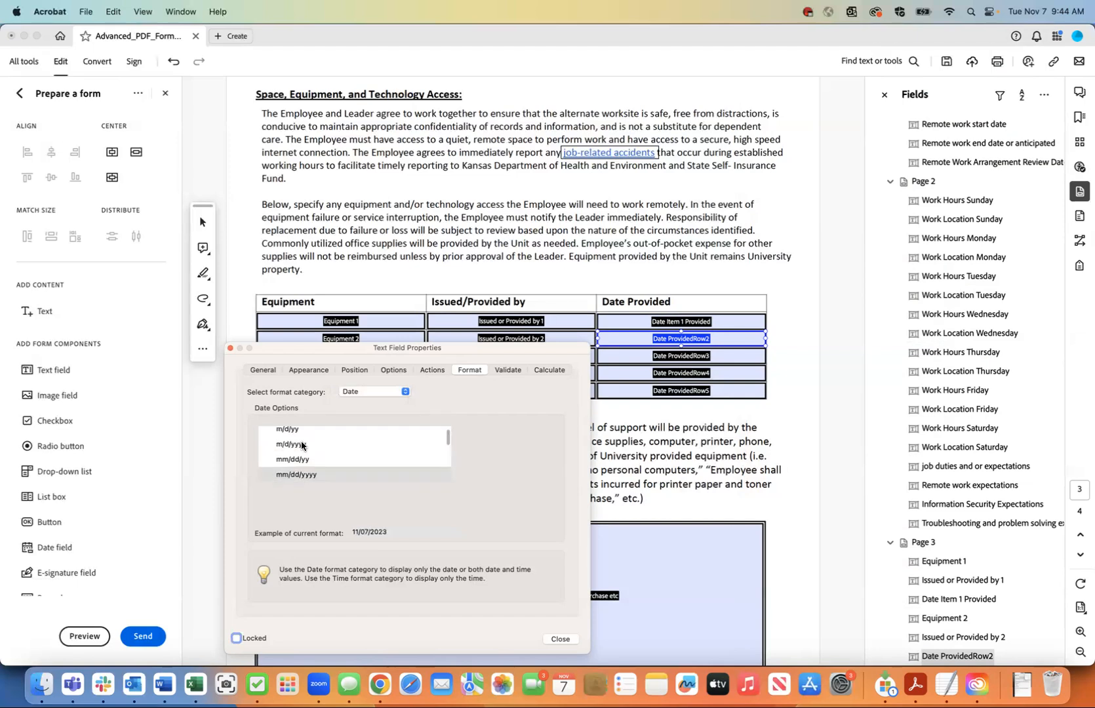
Rename the second-row Date Provided field as "Date Item 2 Provided"
left_click(263, 371)
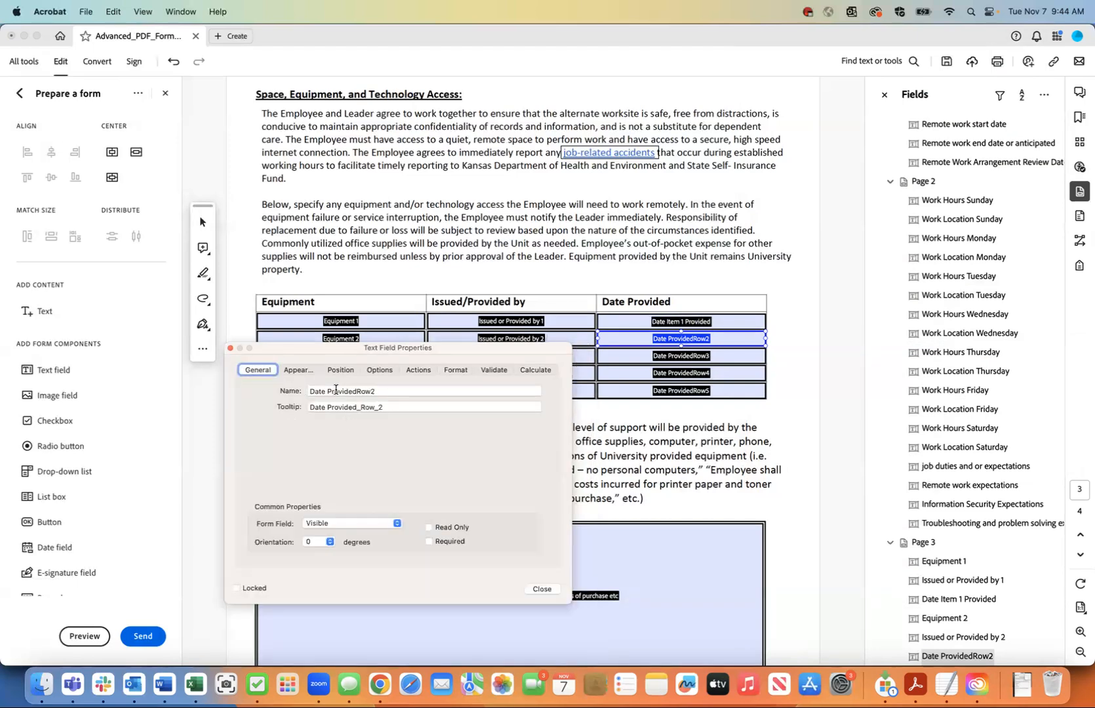
left_click(391, 392)
key("BackSpace")
key("BackSpace")
key("BackSpace")
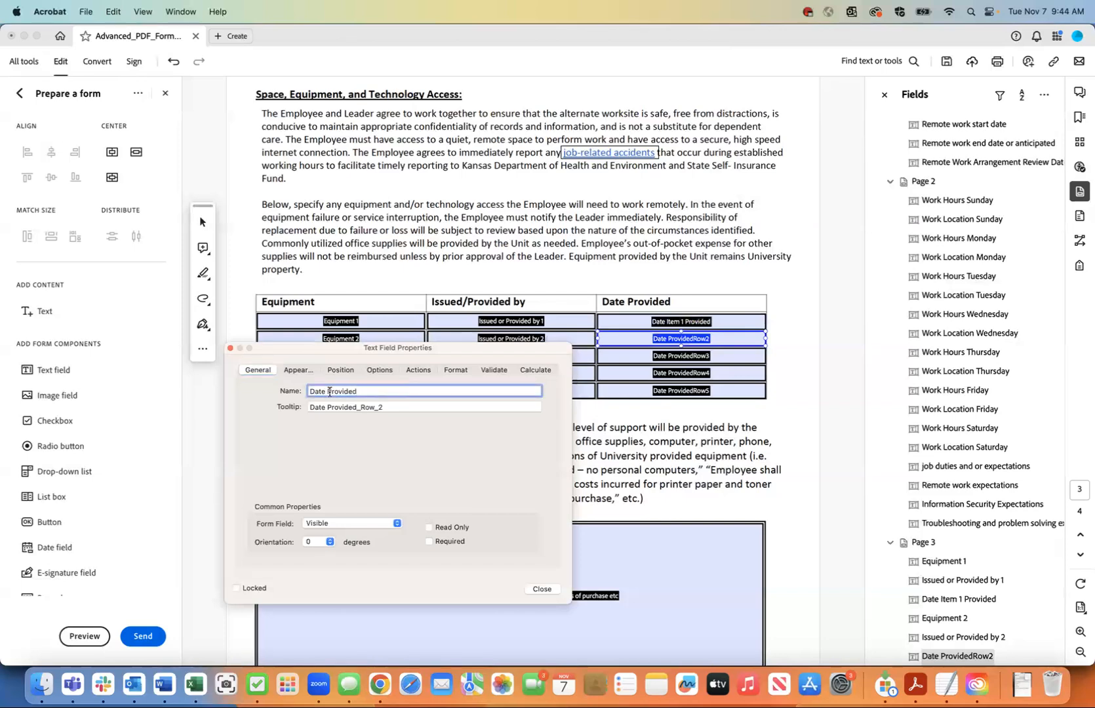
type("Item 2")
left_click(385, 407)
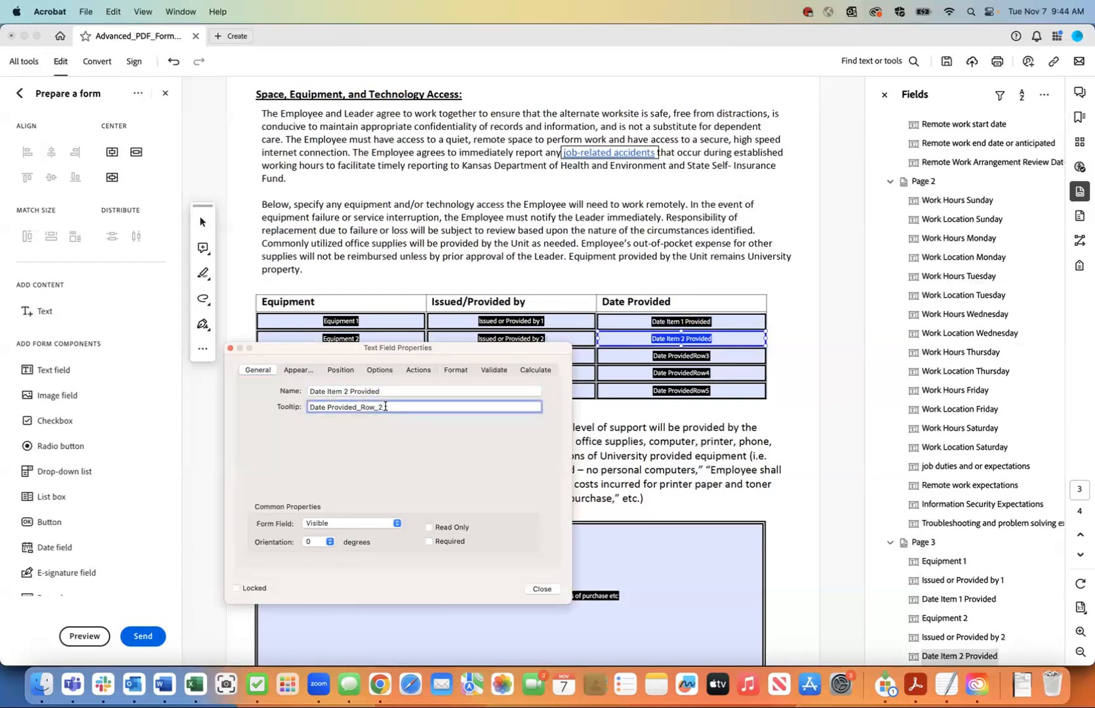
left_click_drag(385, 407, 306, 407)
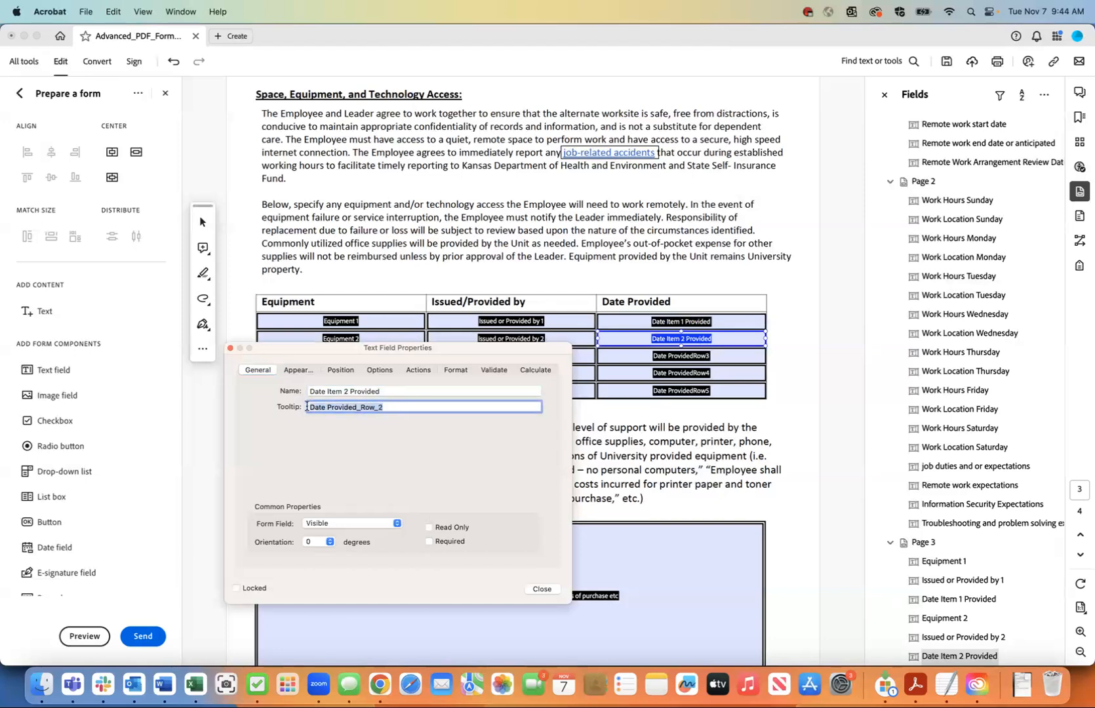
type("Item 1 issued or provided by")
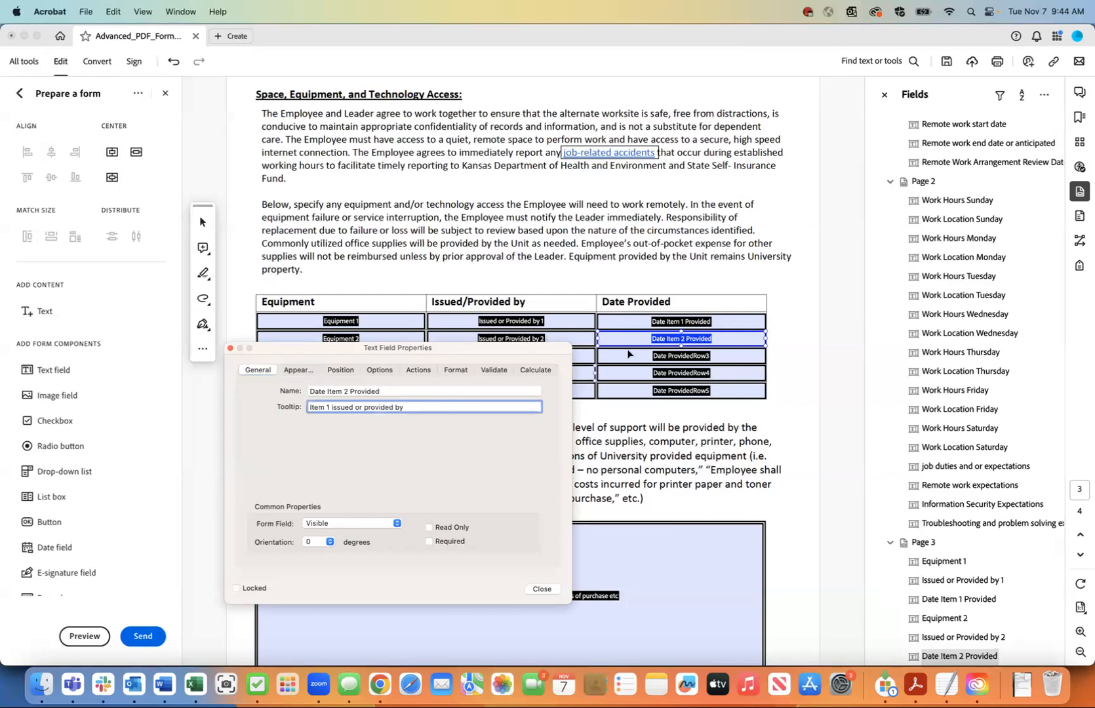
Copy the tooltip text of the first-row Date Provided field
left_click(665, 324)
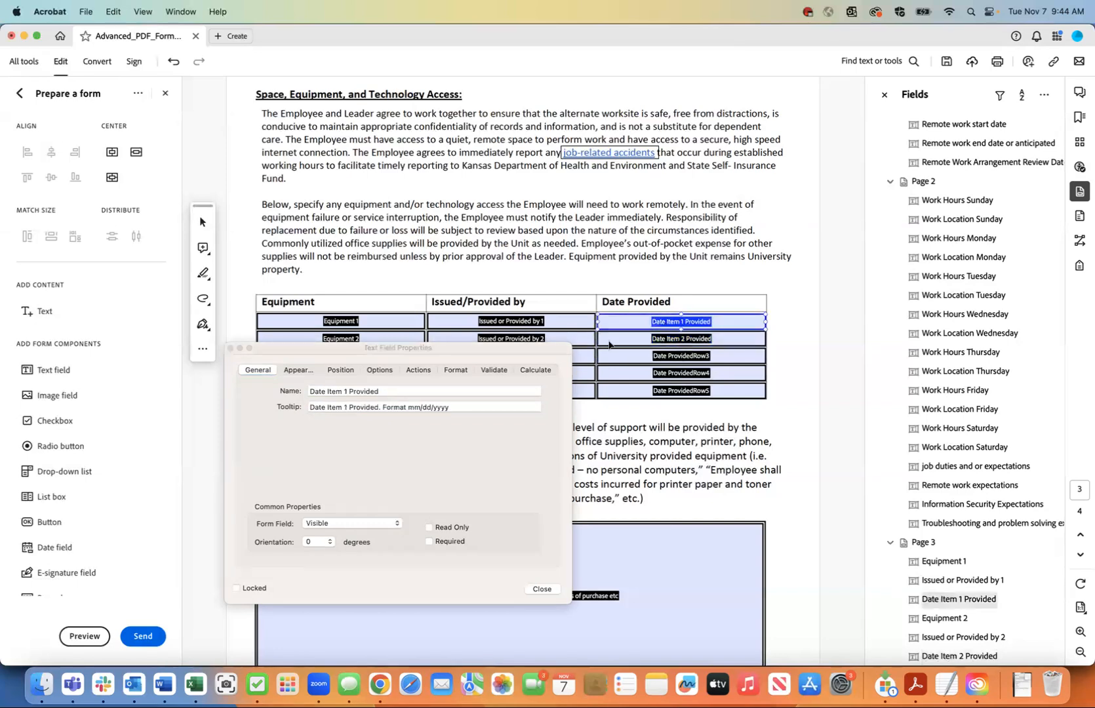
triple_click(461, 407)
key("super+c")
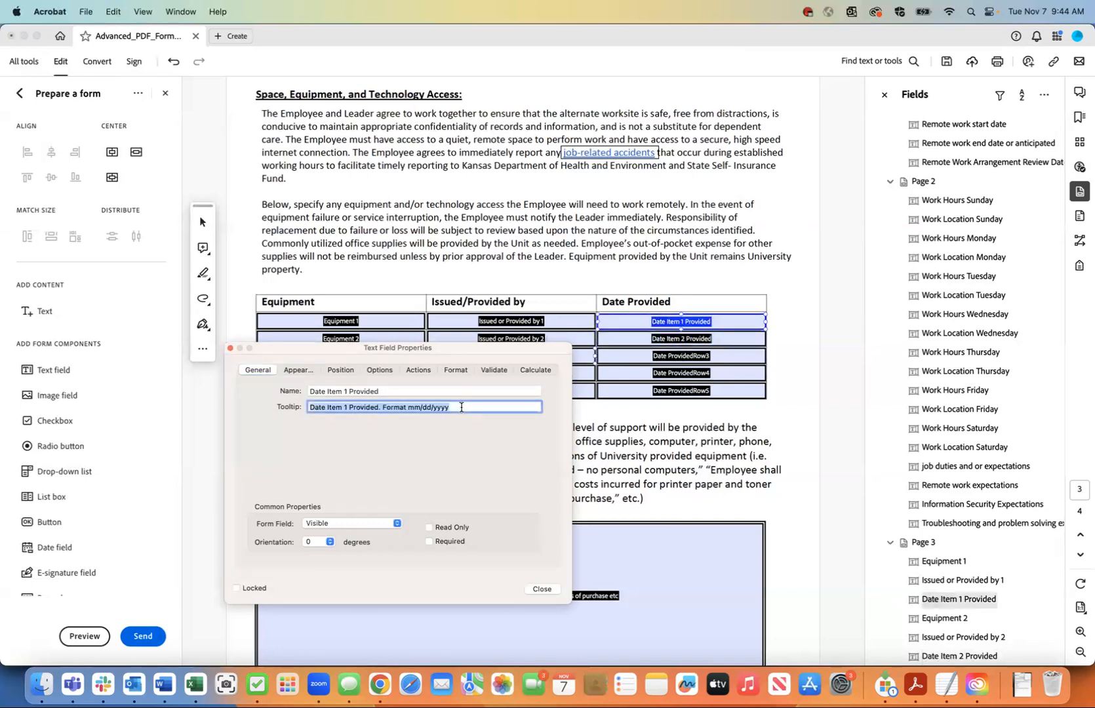
Replace the second Date Provided field's tooltip with the copied text, edited to "Date Item 2 Provided. Format mm/dd/yyyy"
left_click(671, 340)
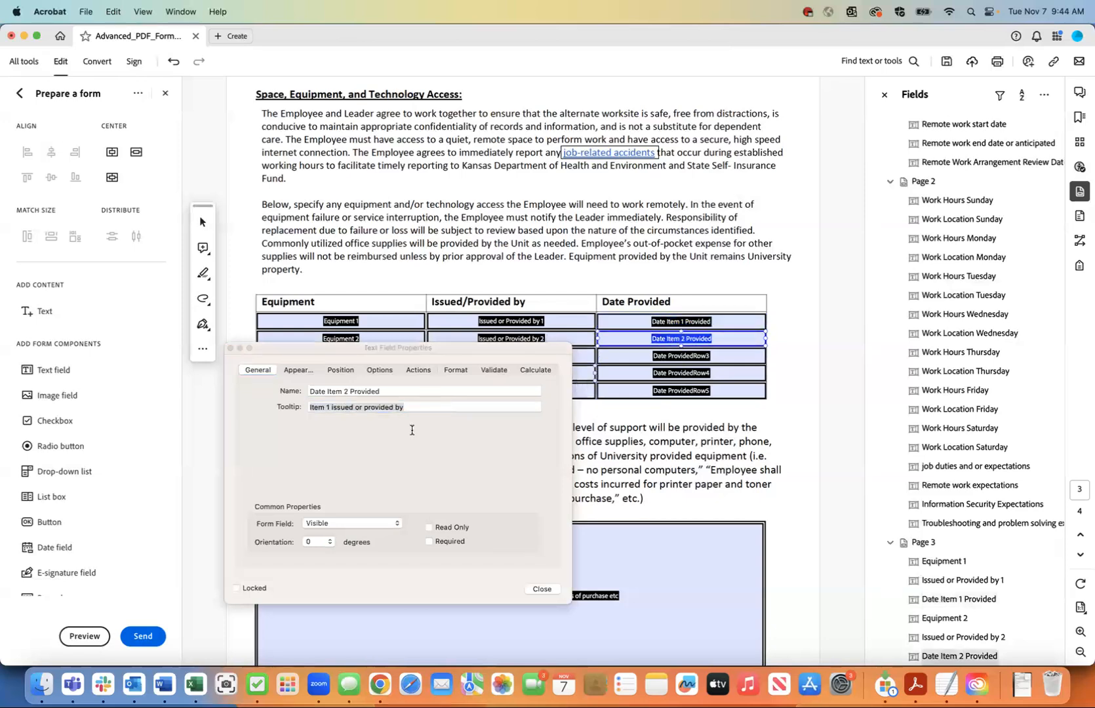
triple_click(419, 408)
key("super+v")
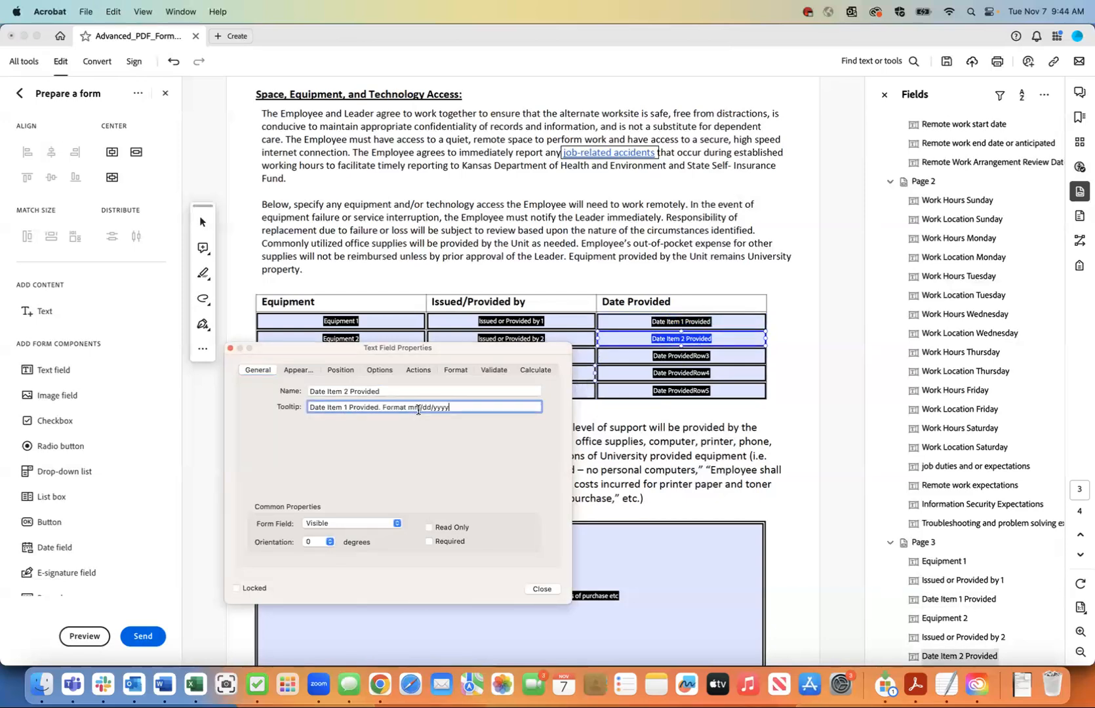
left_click(348, 408)
key("BackSpace")
type("2")
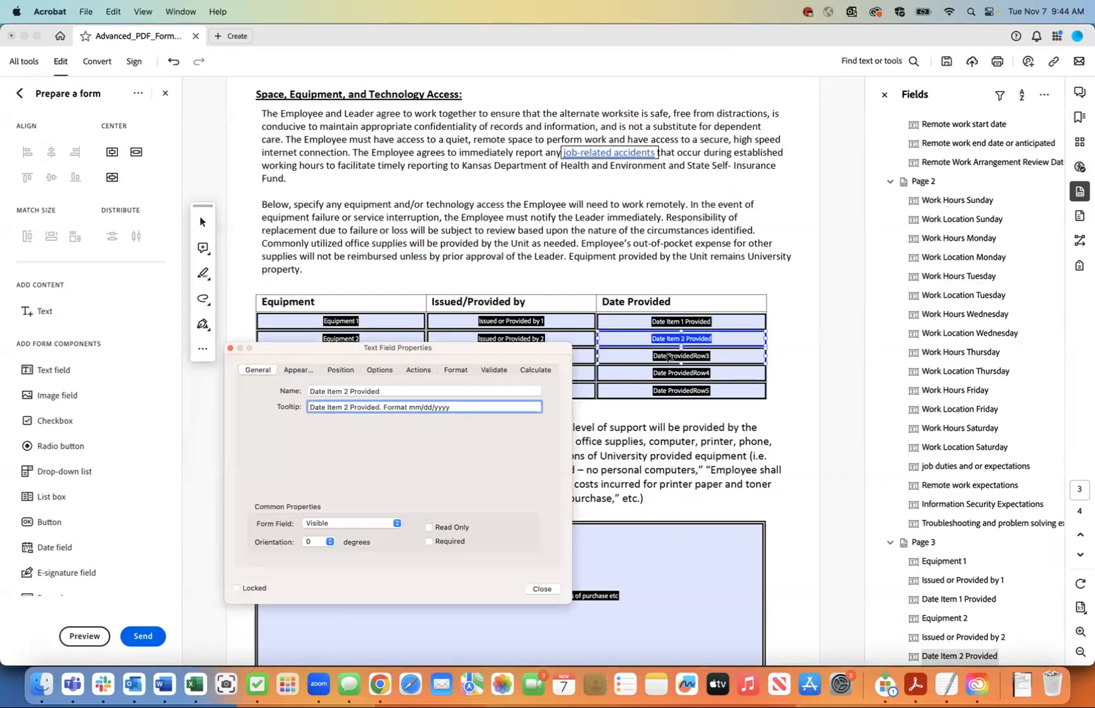
Rename the third-row field in the Date Provided column as "Date Item 3 Provided"
left_click(669, 357)
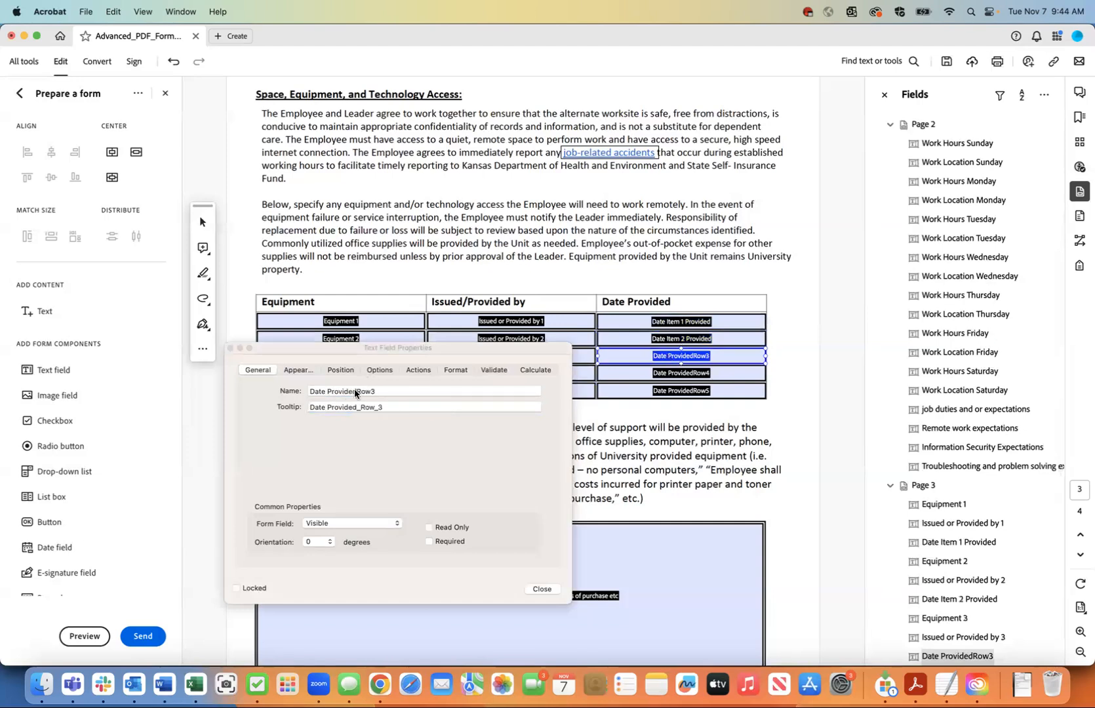
left_click(375, 392)
key("BackSpace")
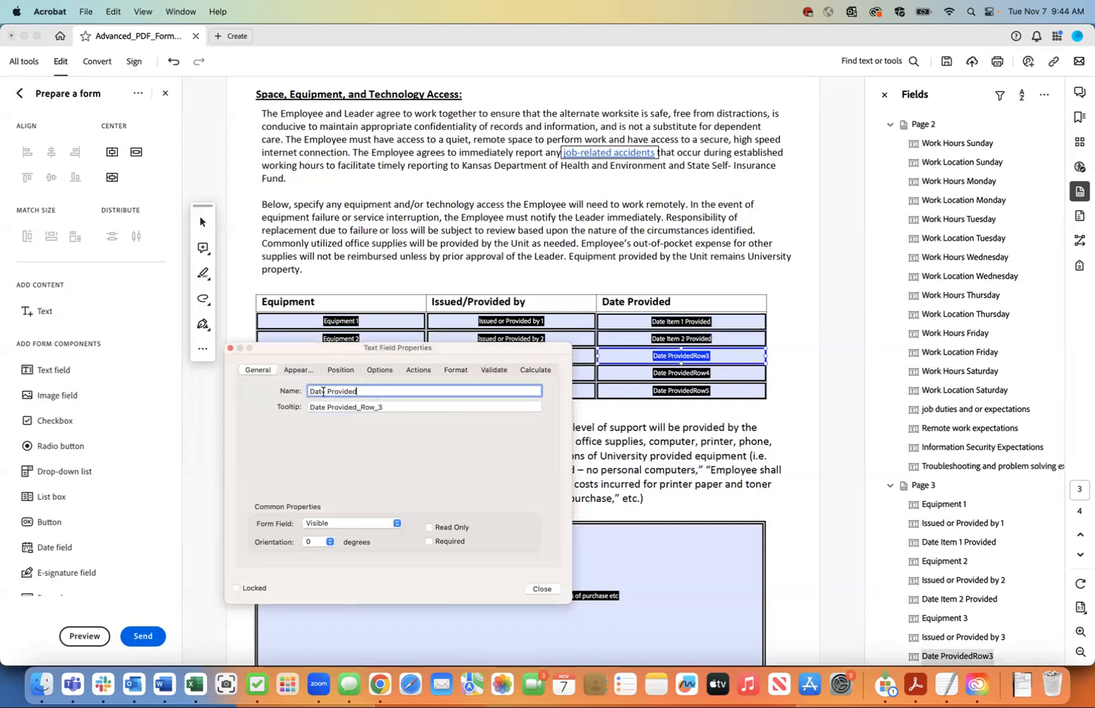
type("Item 3")
Replace the third Date Provided field's tooltip with the copied text, edited to "Date Item 3 Provided. Format mm/dd/yyyy"
left_click(391, 409)
key("super+a")
key("super+v")
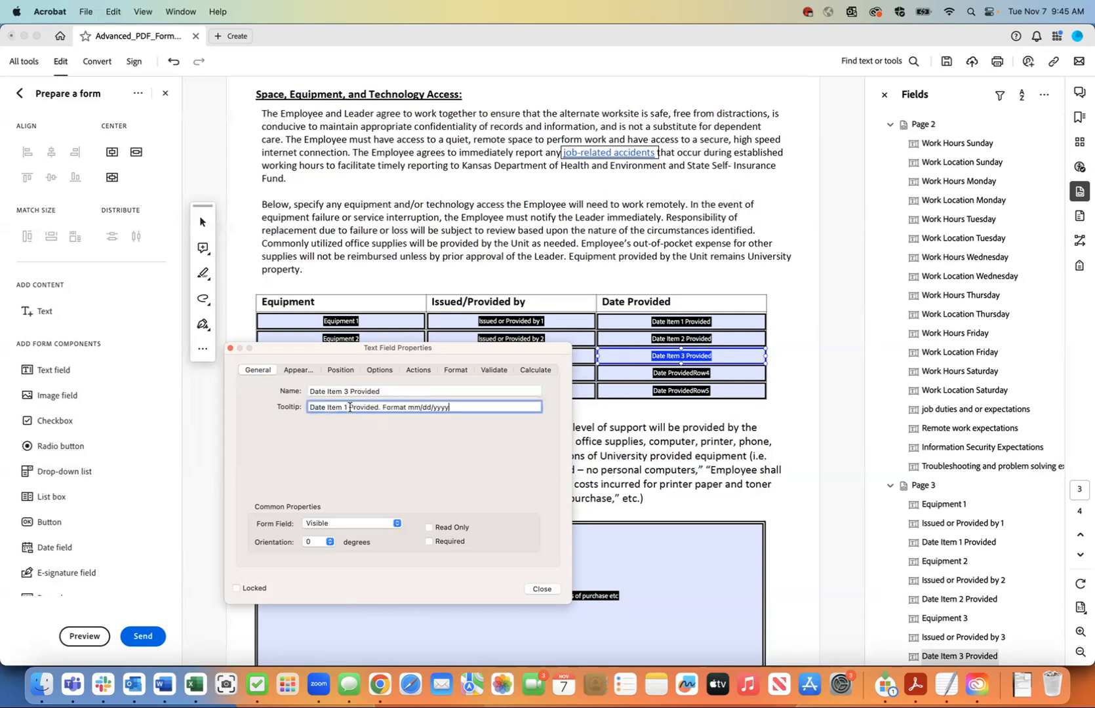
key("BackSpace")
type("3")
Format the third-row Date Provided field as a date with the mm/dd/yyyy option
left_click(456, 369)
left_click(403, 391)
left_click(379, 432)
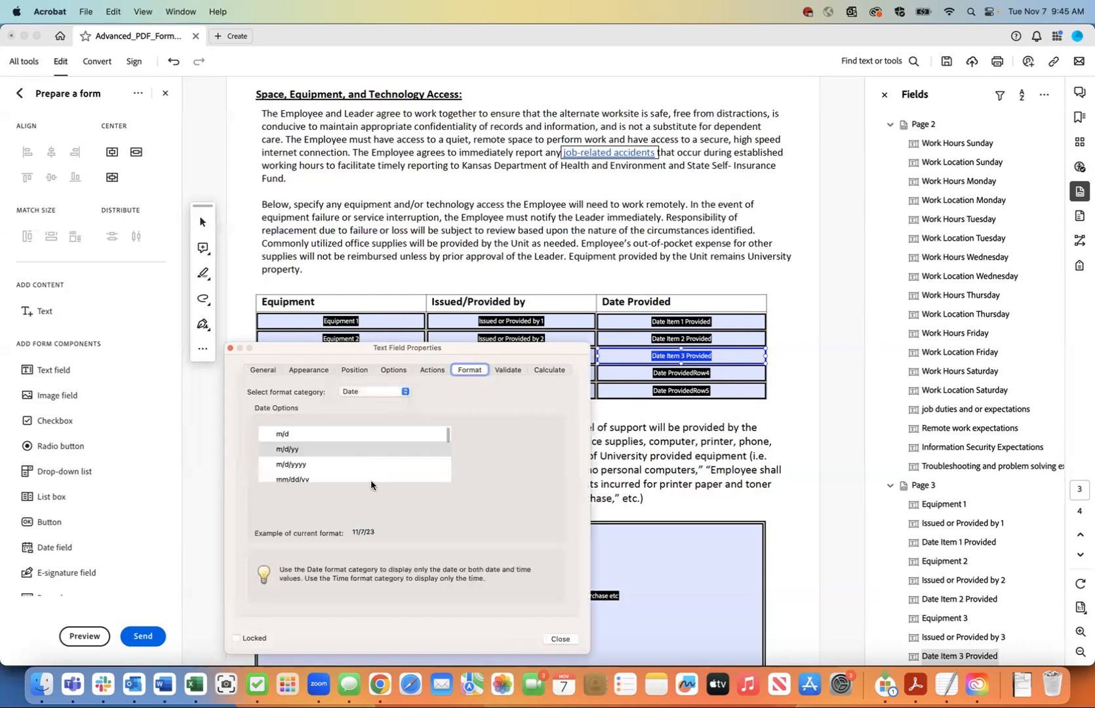
scroll(368, 467, "down", 2)
scroll(368, 470, "up", 2)
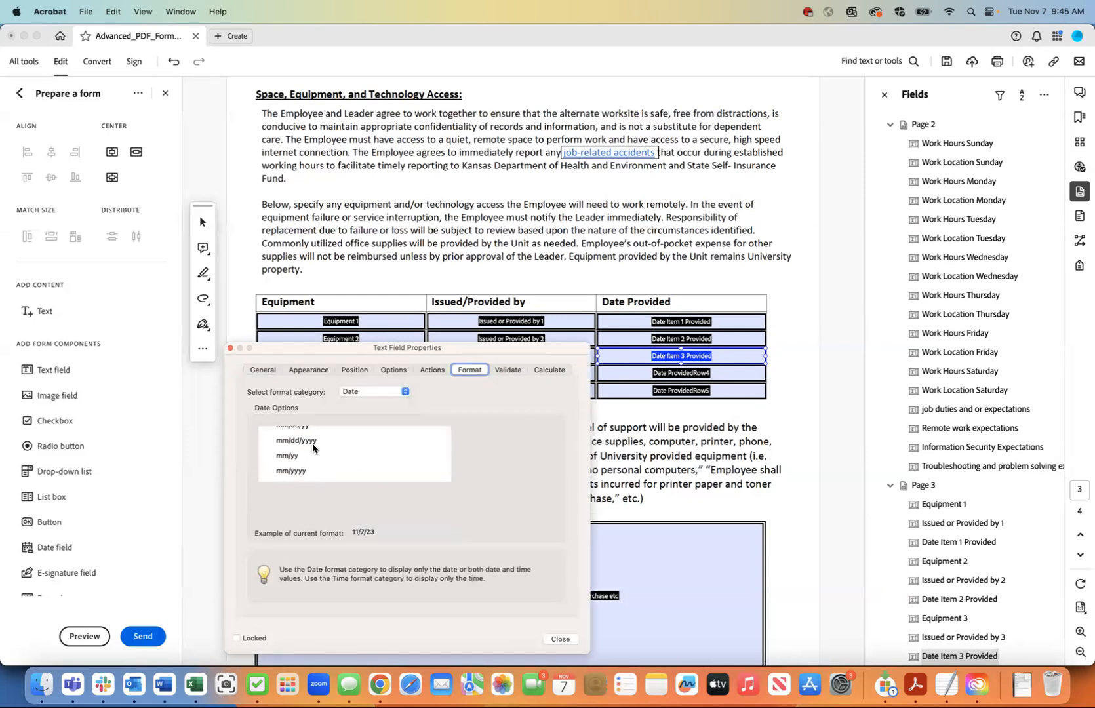
left_click(368, 474)
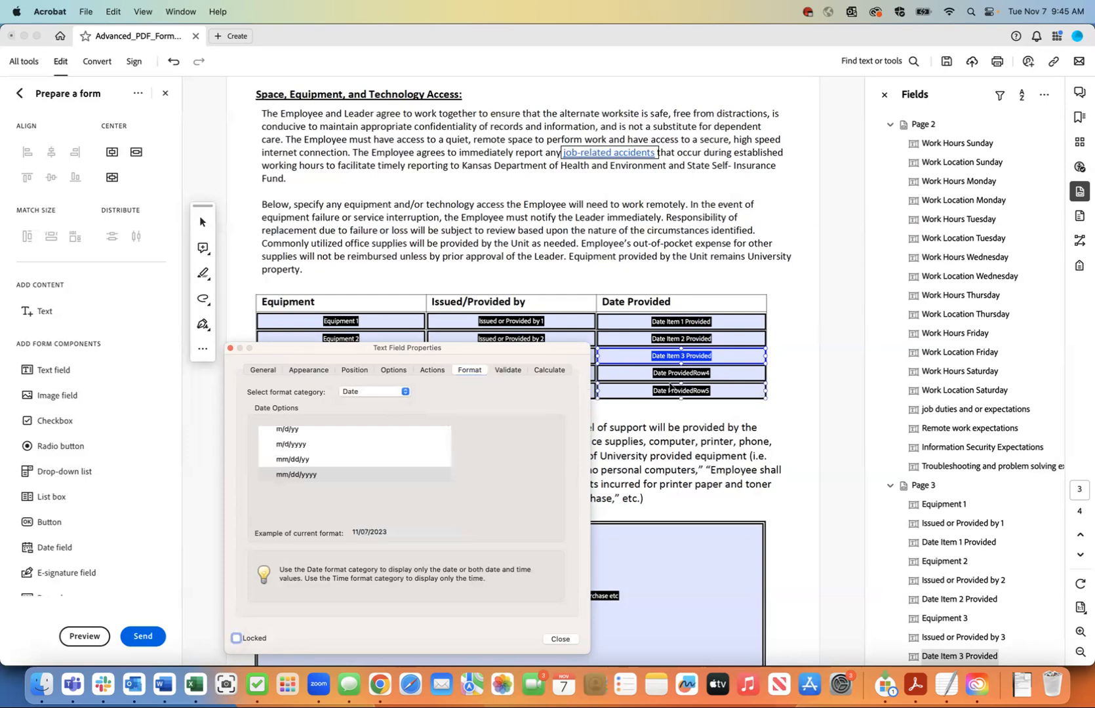
Set the format category of the fourth-row Date Provided field to Date
left_click(671, 375)
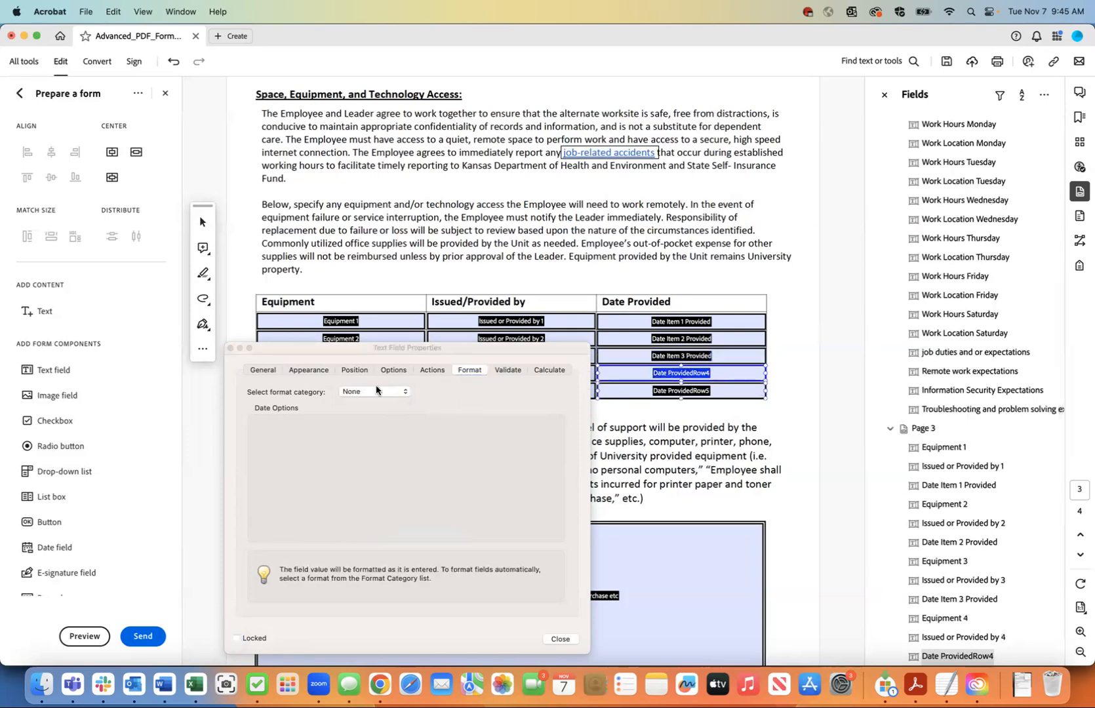
left_click(404, 393)
left_click(394, 430)
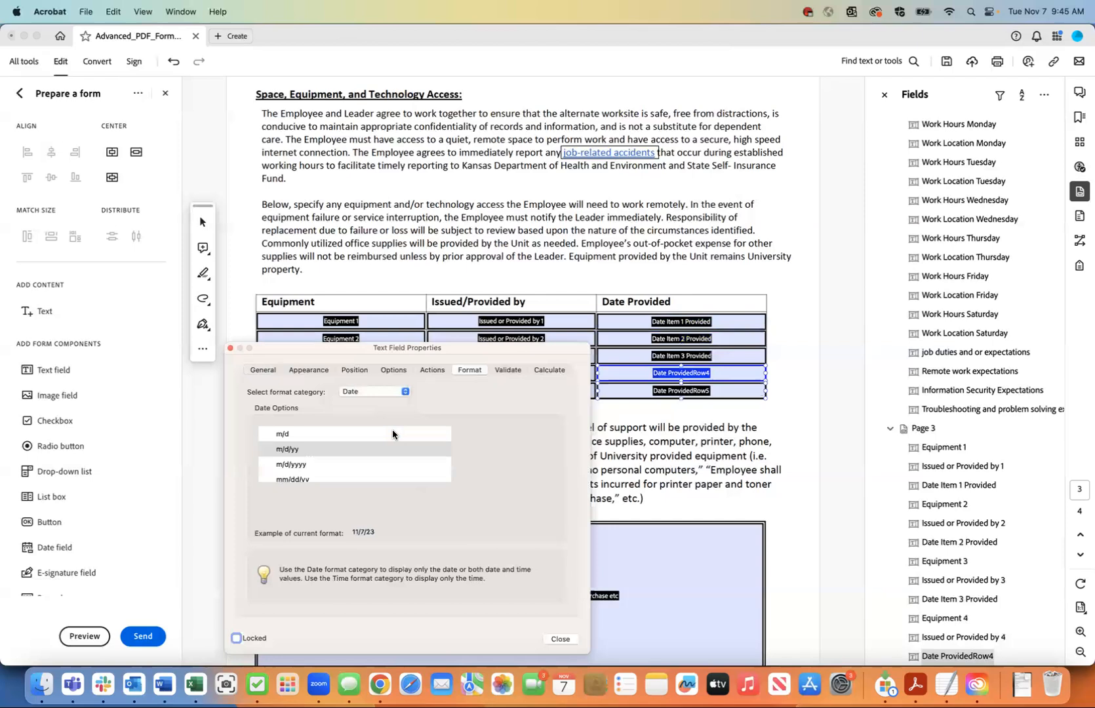
scroll(378, 451, "down", 4)
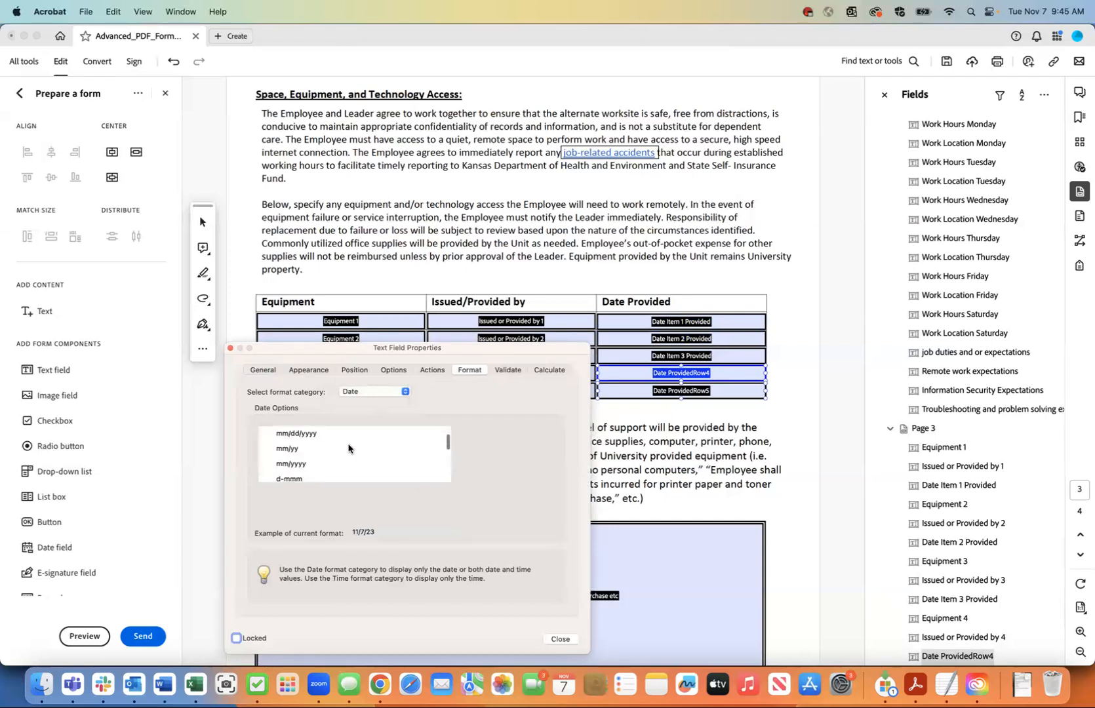
Rename the fourth-row field in the Date Provided column as "Date Item 4 Provided"
left_click(261, 370)
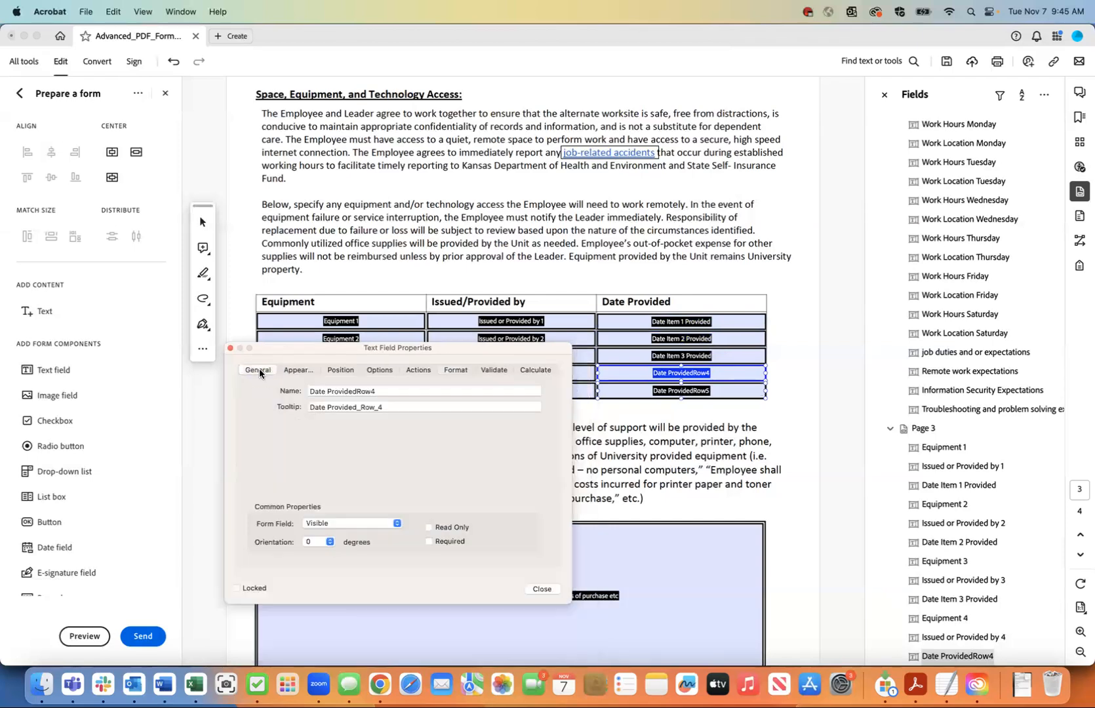
left_click(328, 391)
type("Item 4")
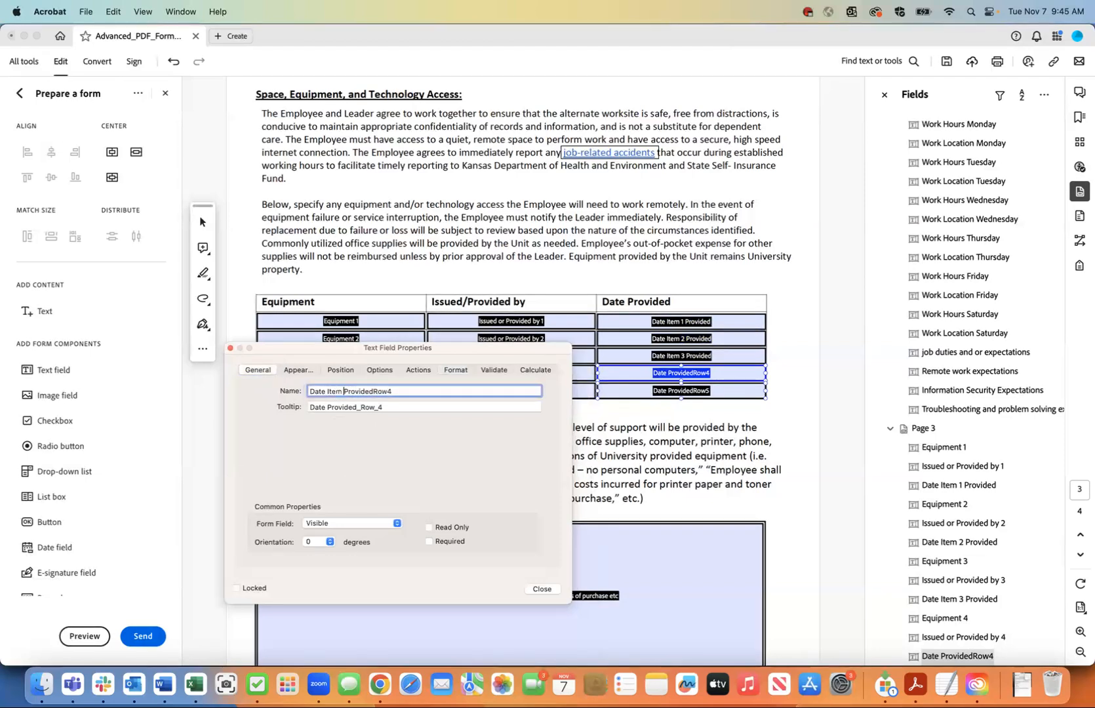
left_click(399, 392)
Replace the fourth Date Provided field's tooltip with the copied text, edited to "Date Item 4 Provided. Format mm/dd/yyyy"
left_click(402, 406)
key("super+a")
type("Date Item 1 Provided. Format: mm/dd/yyyy")
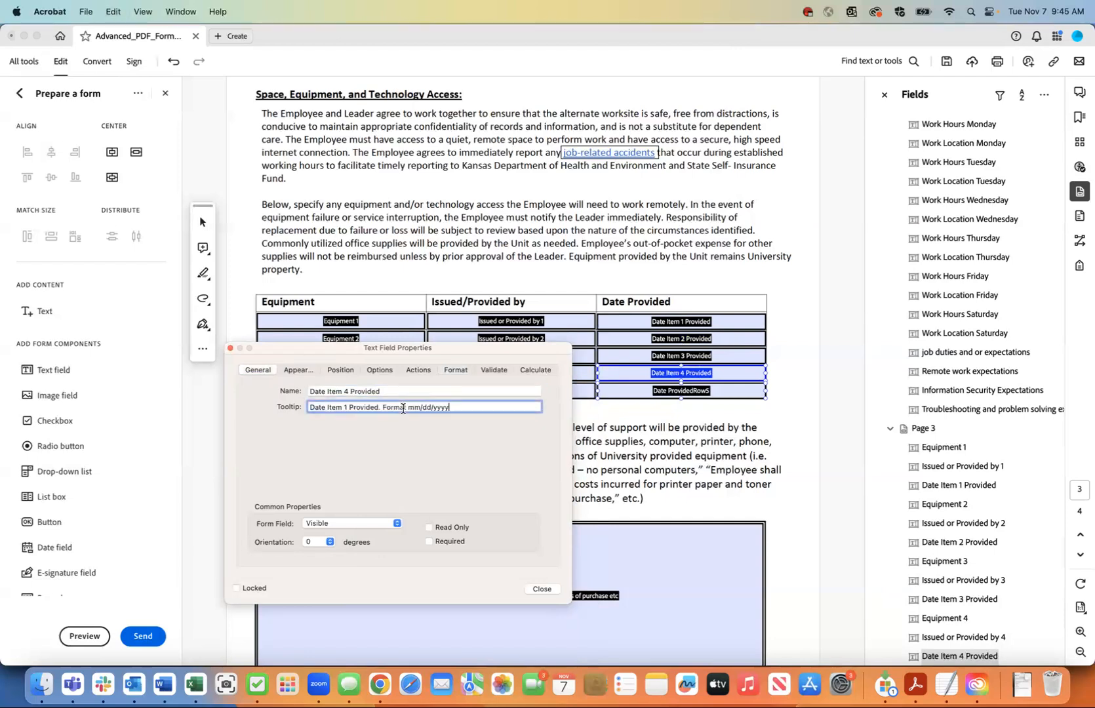
key("BackSpace")
type("4")
Rename the fifth-row field in the Date Provided column as "Date Item 5 Provided"
left_click(682, 391)
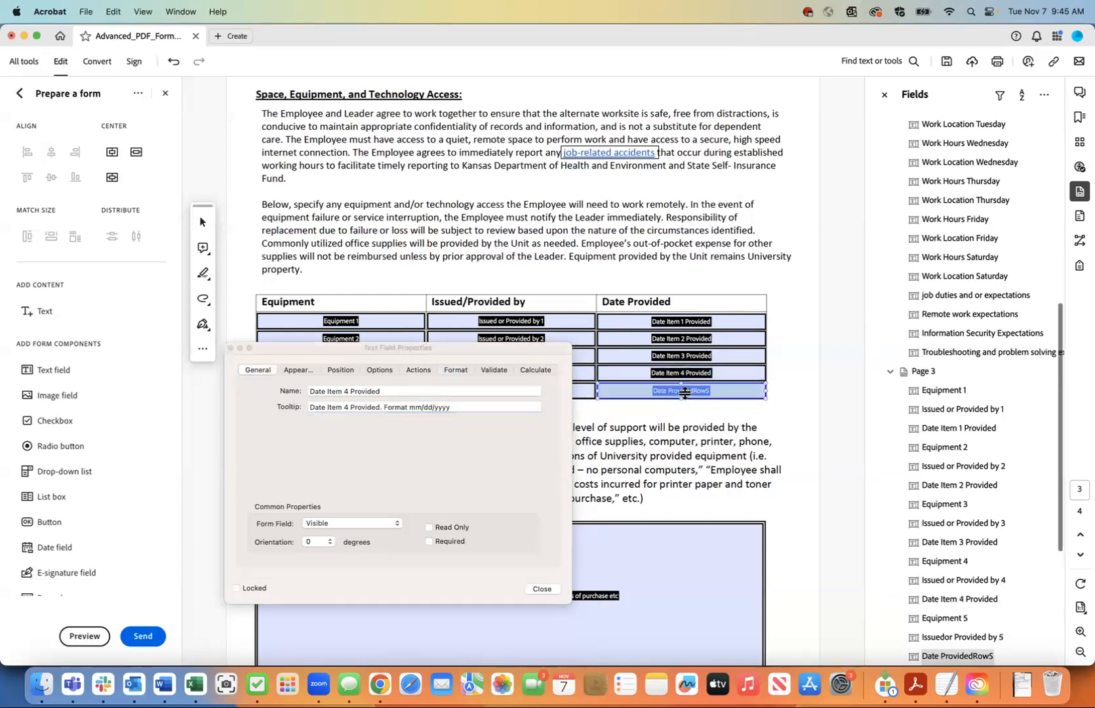
left_click(327, 391)
type("Item 5")
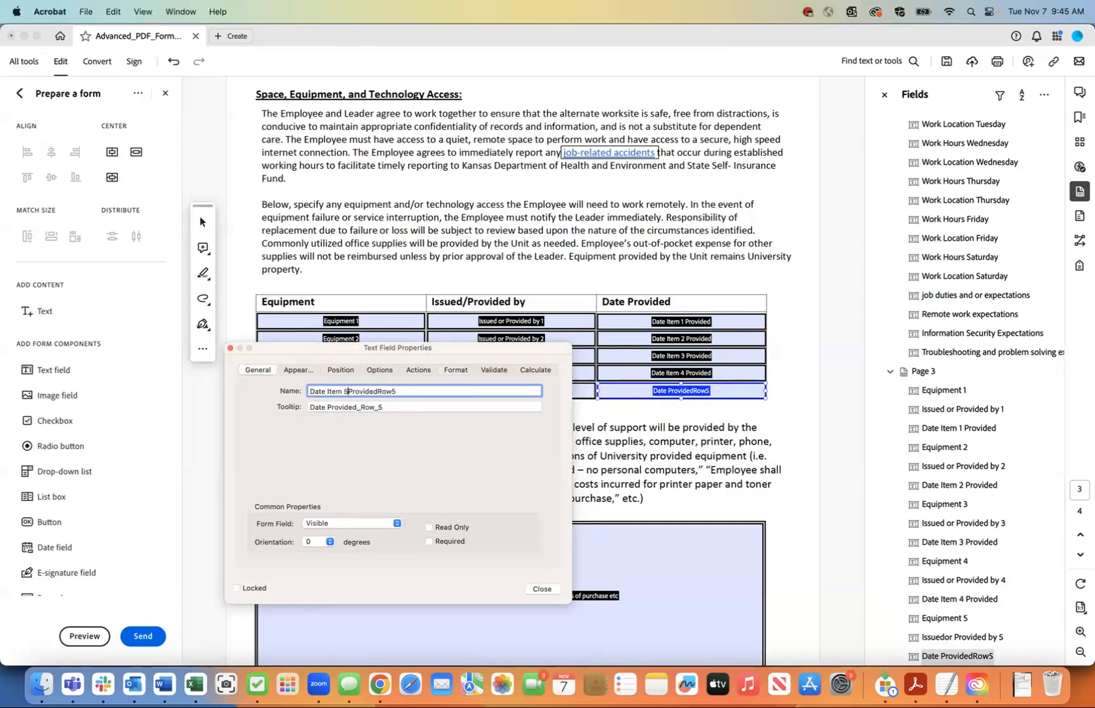
key("super+Right")
key("BackSpace")
Replace the fifth Date Provided field's tooltip with the copied text, edited to "Date Item 5 Provided. Format mm/dd/yyyy"
left_click(402, 407)
key("super+a")
type("Date Item 1 Provided. Format: mm/dd/yyyy")
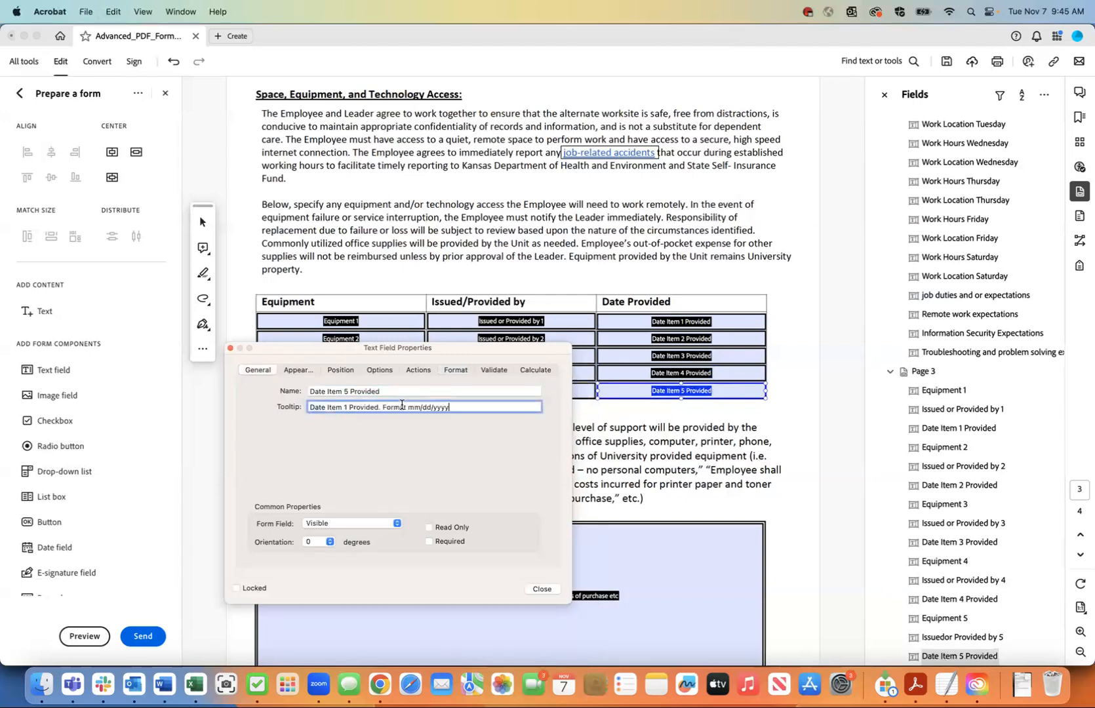
left_click(348, 407)
key("BackSpace")
type("5")
Format the fifth-row Date Provided field as a date with the mm/dd/yyyy option
left_click(456, 370)
left_click(380, 394)
left_click(371, 431)
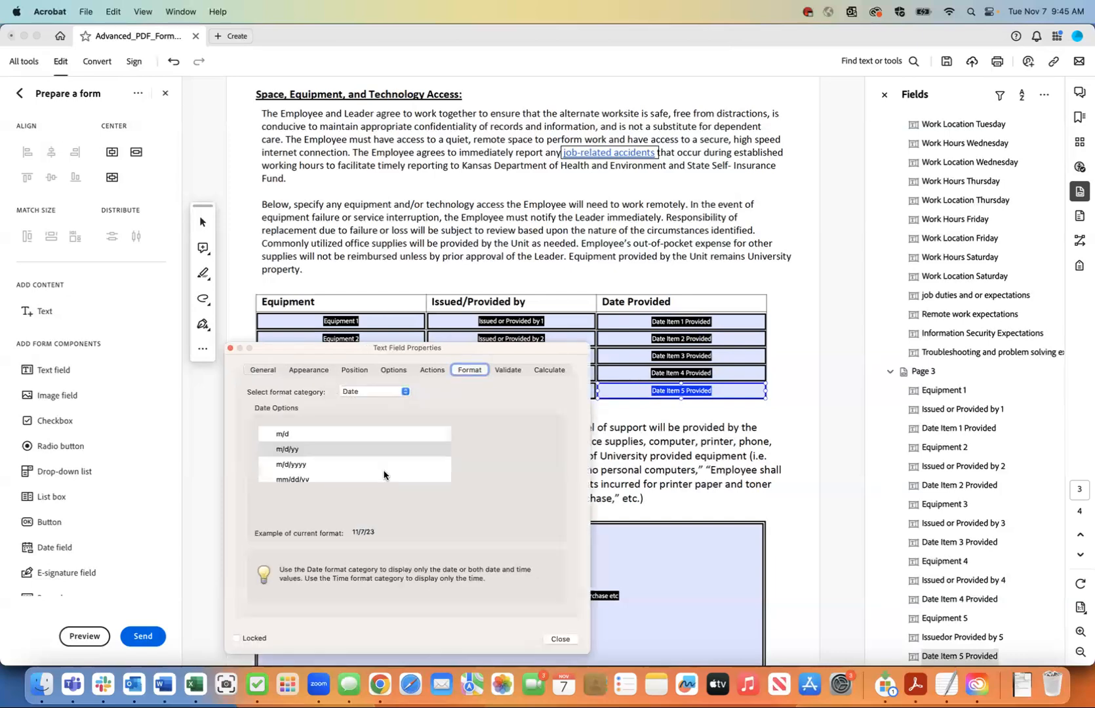
scroll(367, 463, "down", 4)
scroll(344, 452, "up", 1)
left_click(308, 453)
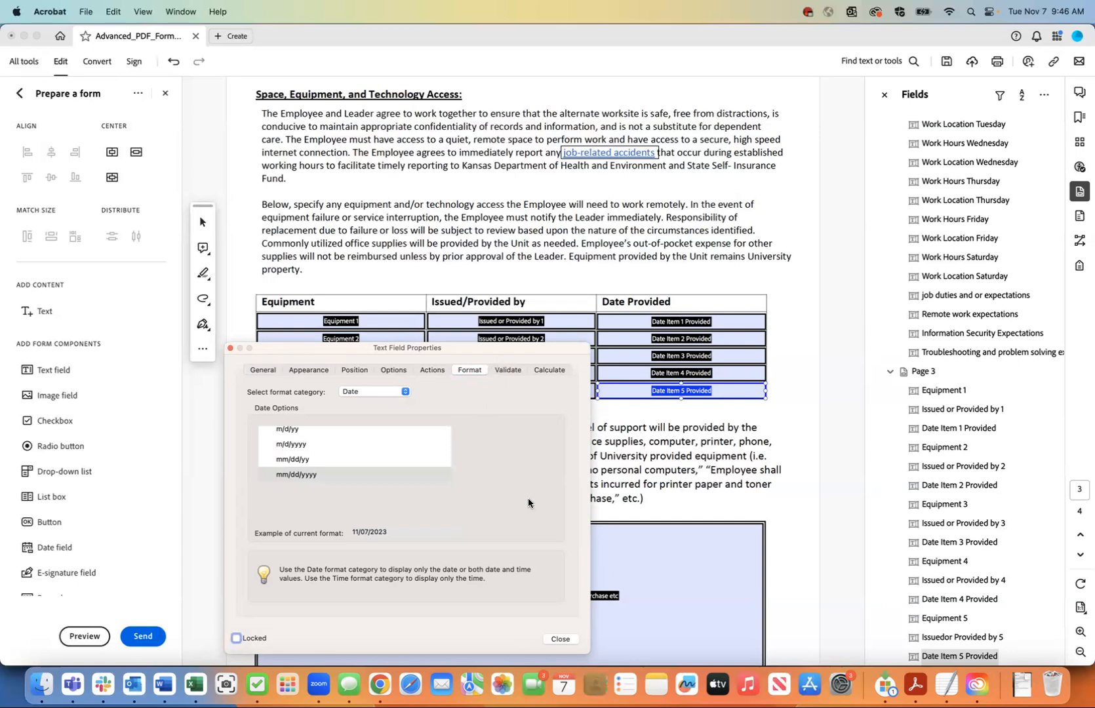
Move the field properties window clear of the equipment table and save the form
left_click_drag(495, 354, 1043, 349)
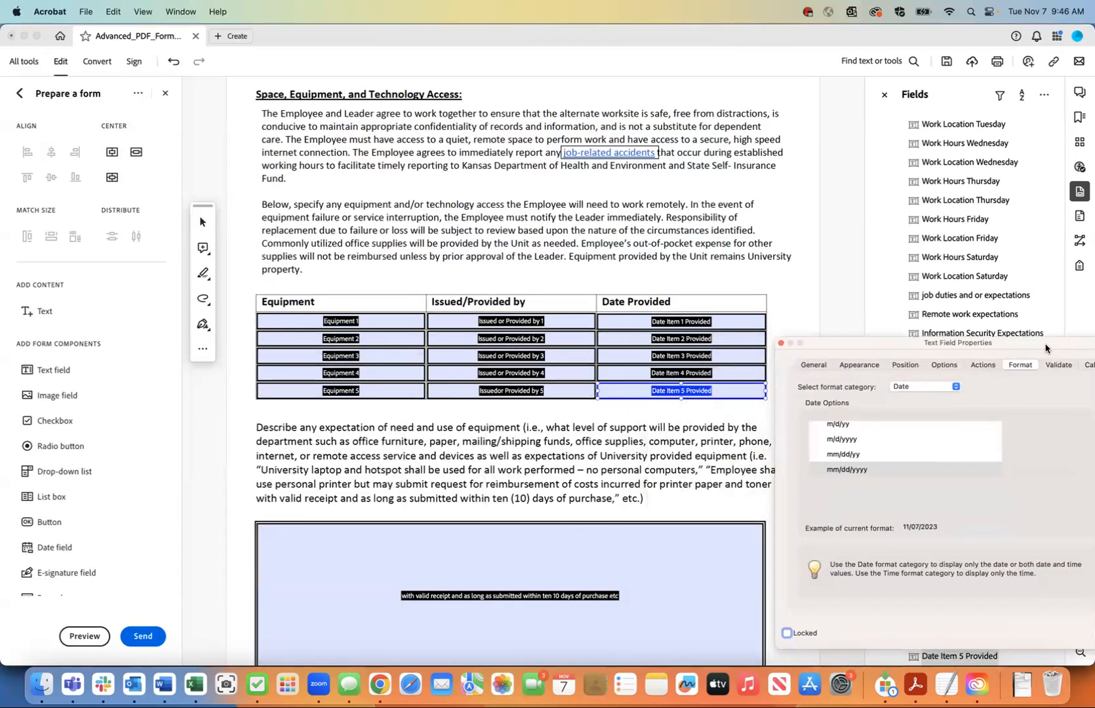
left_click(82, 11)
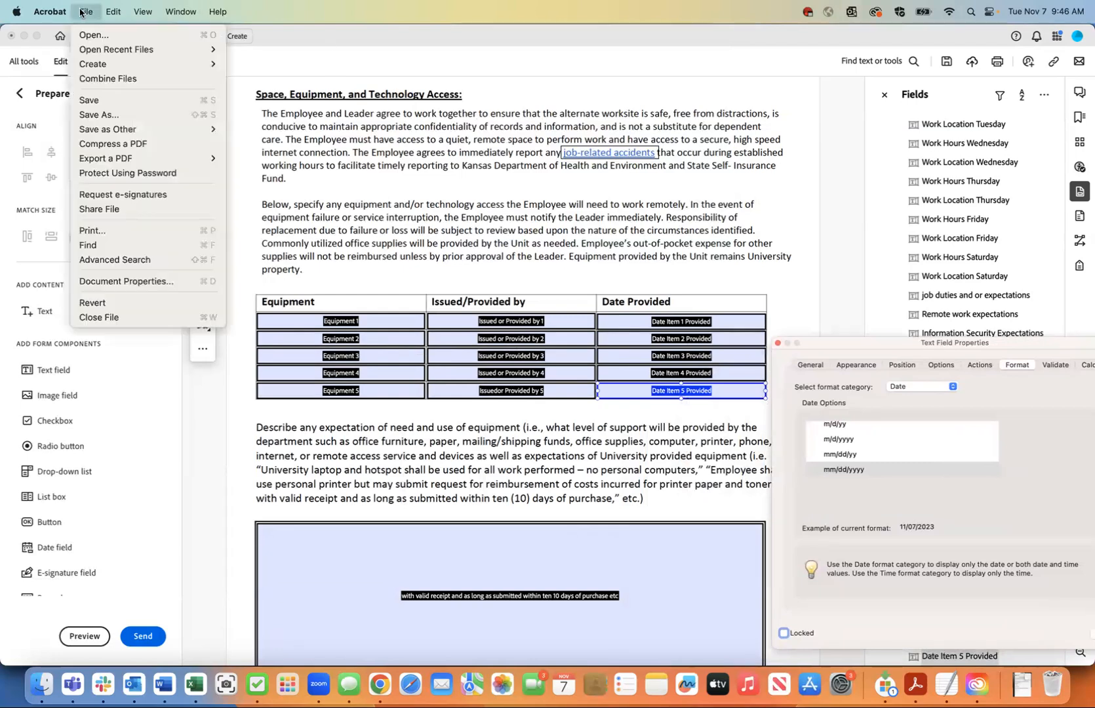
left_click(92, 100)
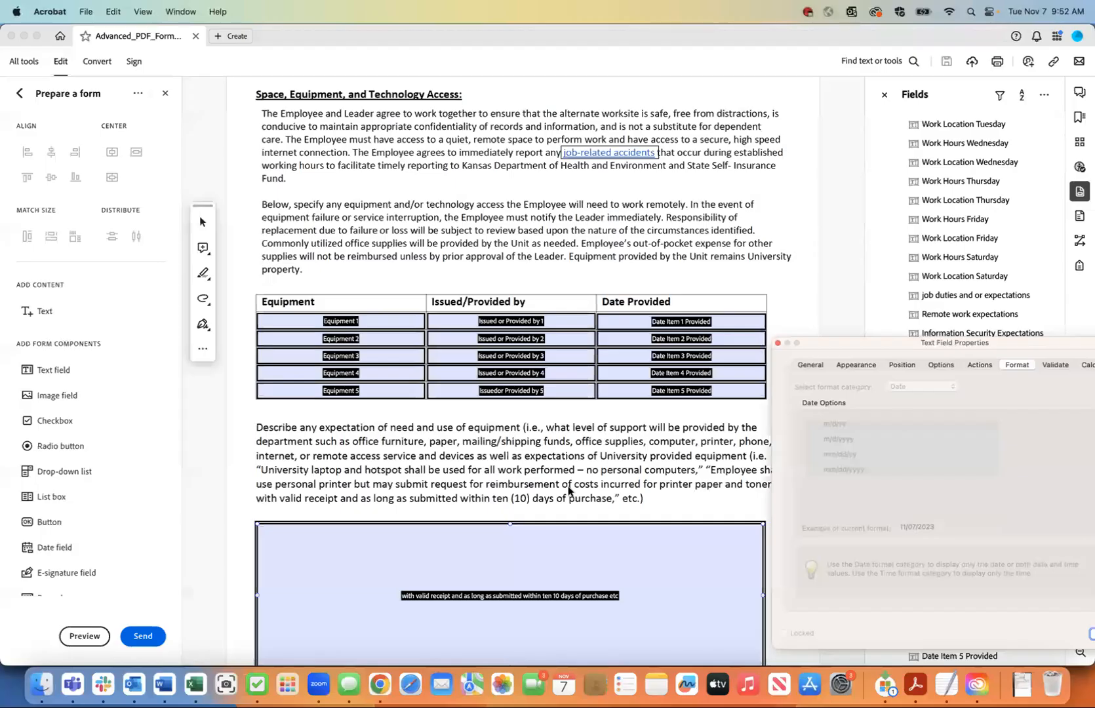
scroll(568, 491, "down", 3)
scroll(568, 491, "down", 3)
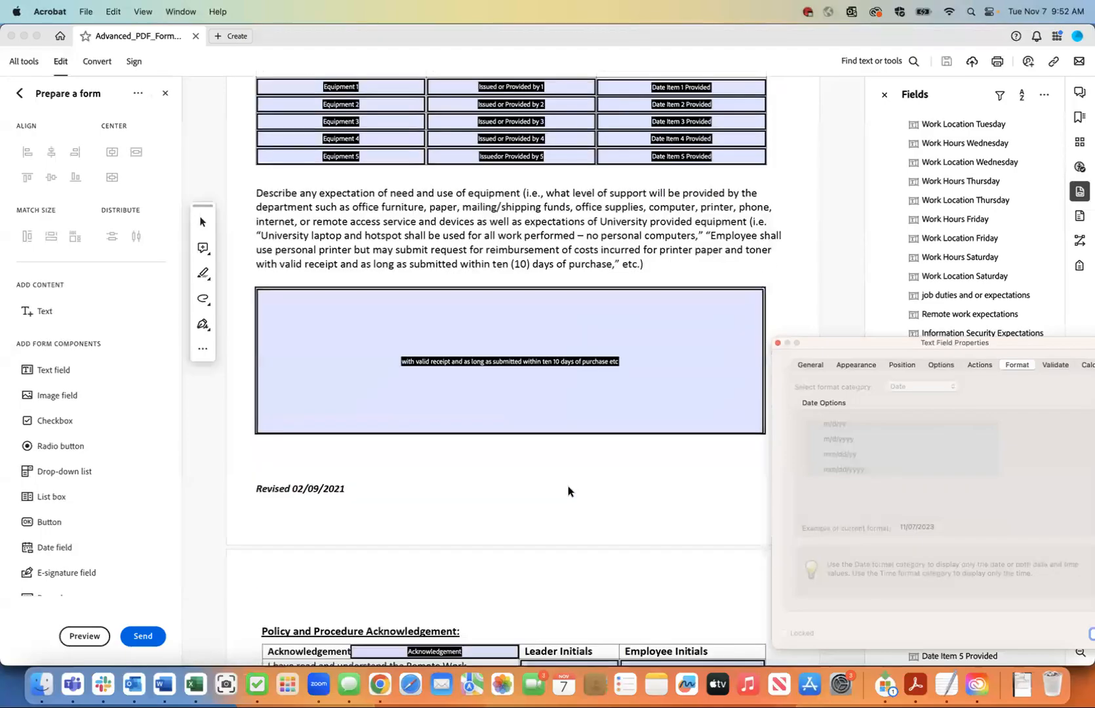
scroll(568, 490, "up", 2)
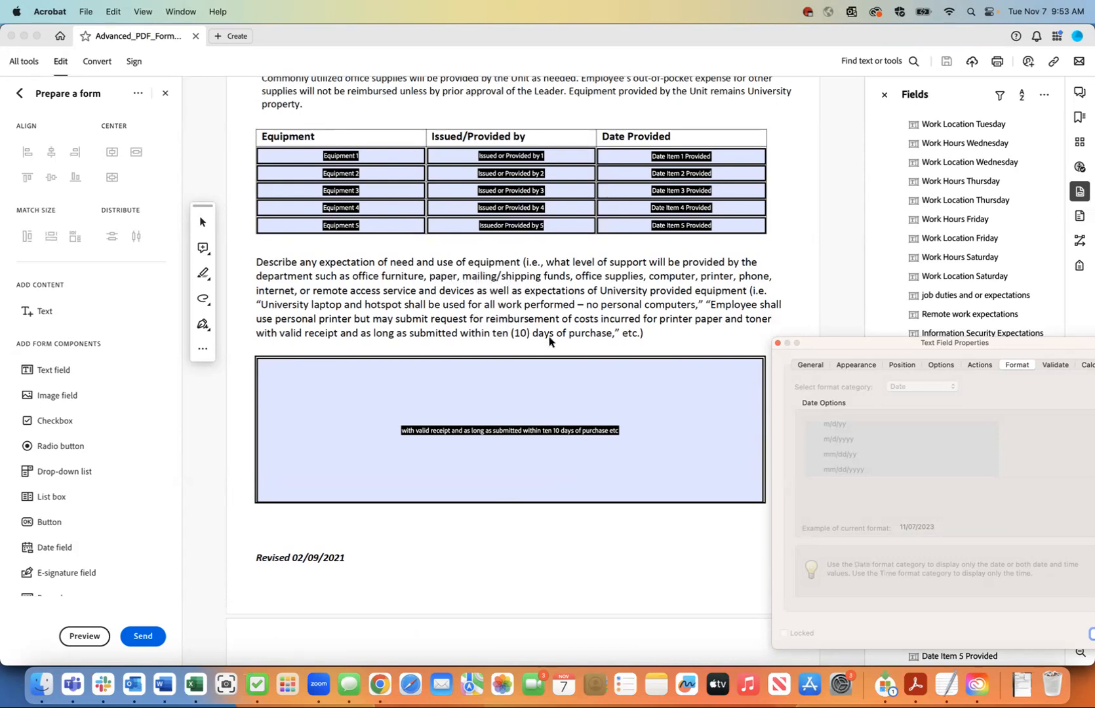
left_click(428, 421)
left_click(84, 12)
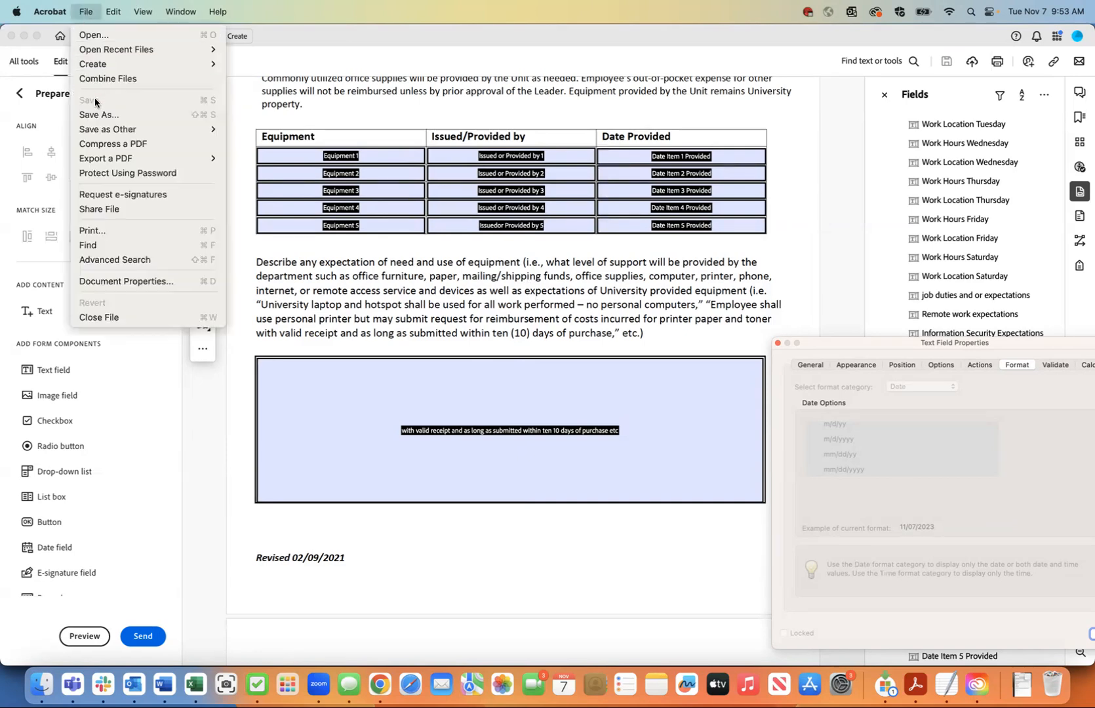
left_click(367, 289)
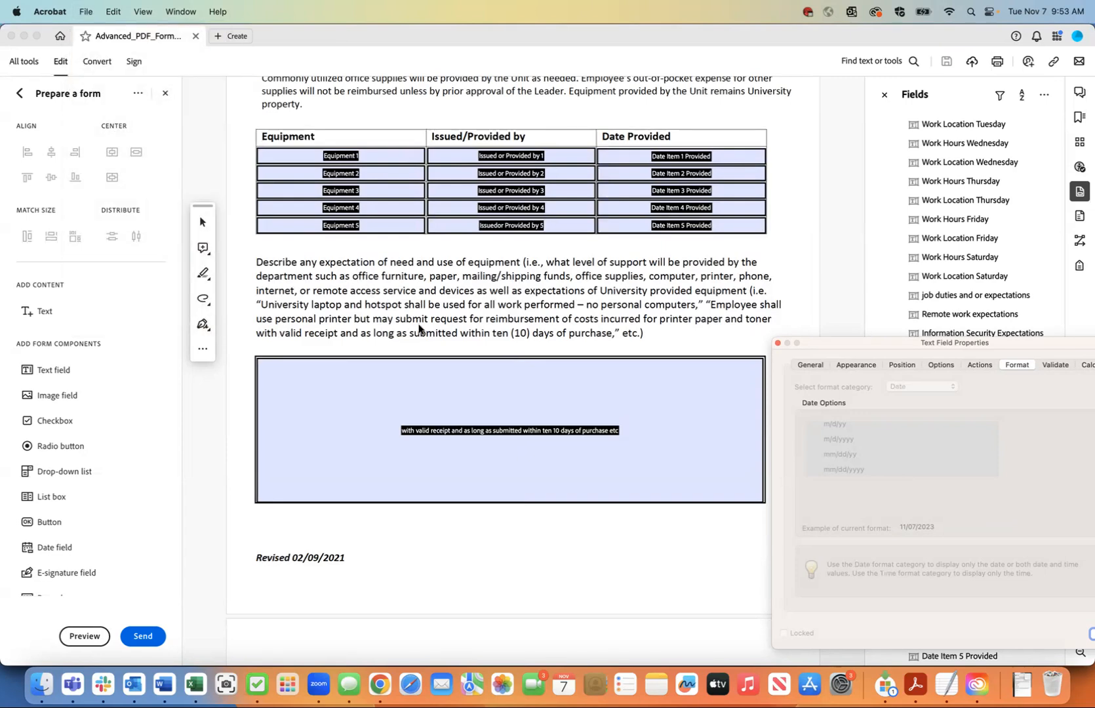
Rename the large text field below the equipment expectations paragraph as "Expectation of Need and Use of Equipment"
left_click(461, 386)
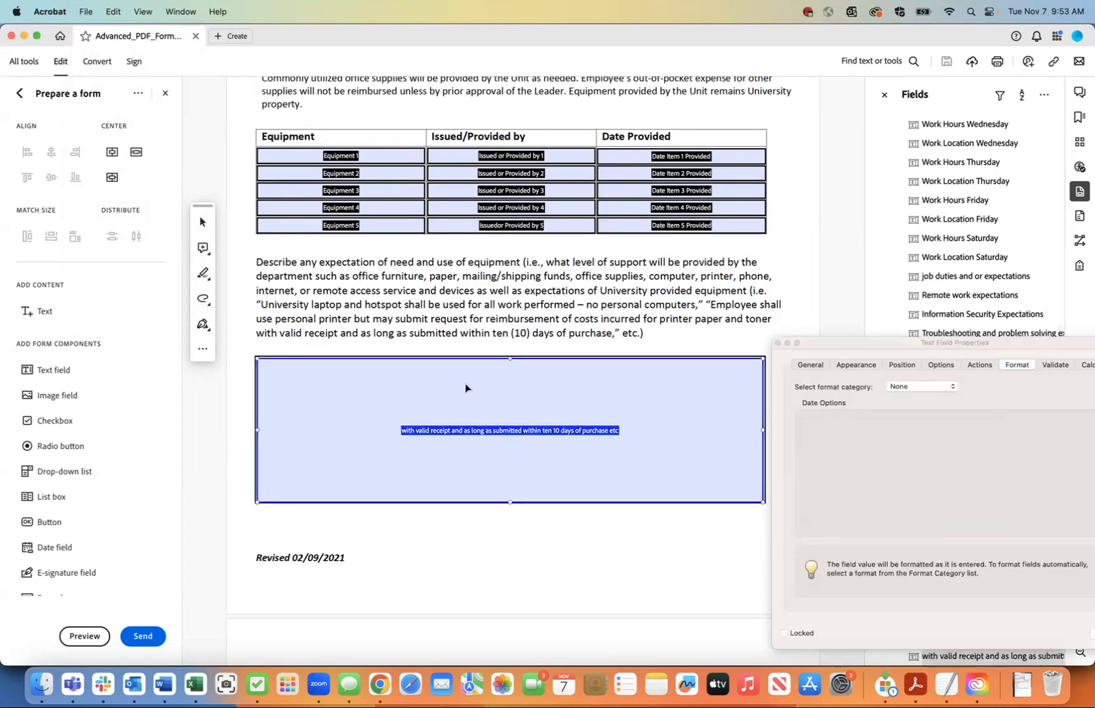
left_click(805, 366)
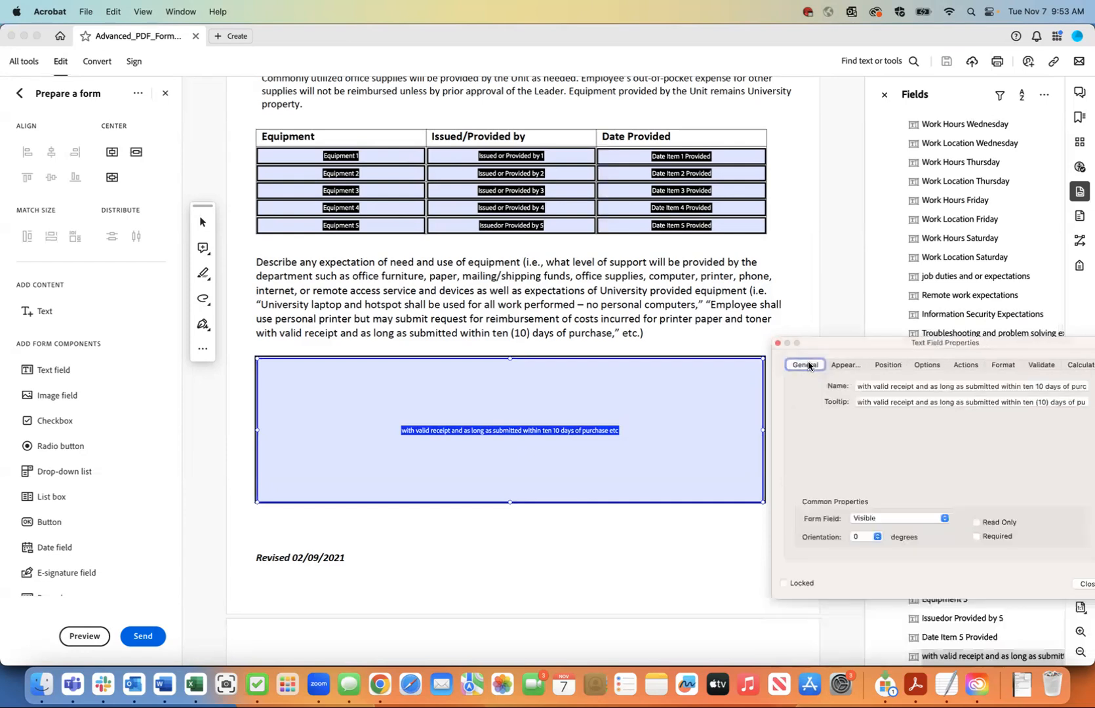
left_click_drag(835, 348, 721, 389)
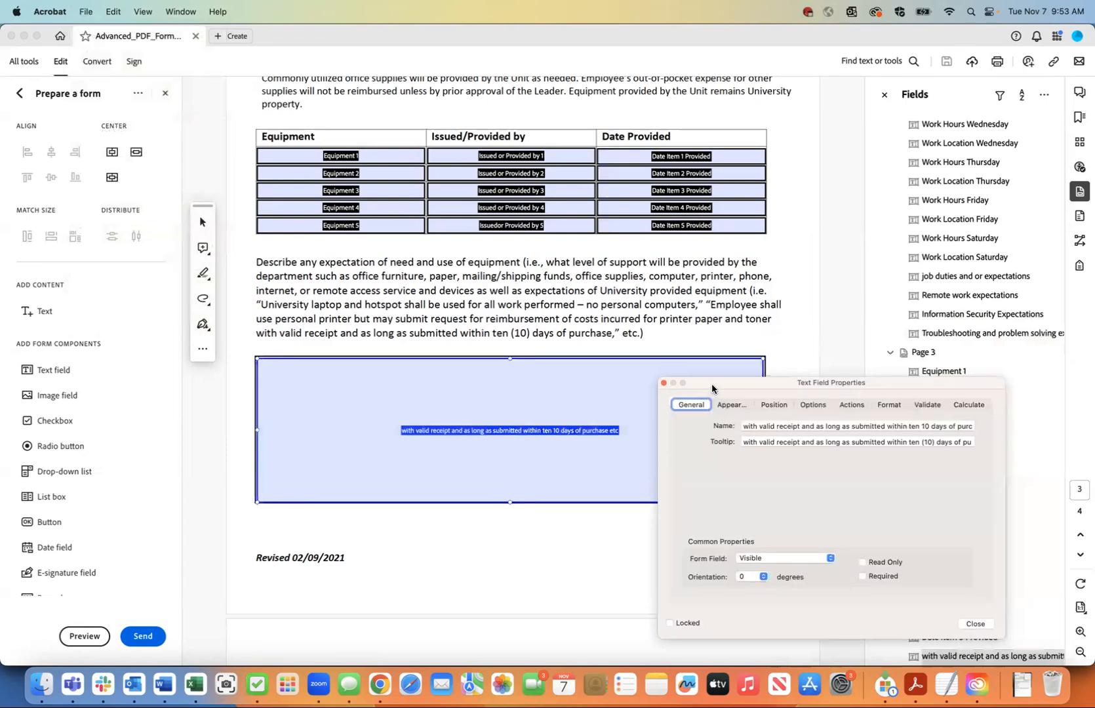
left_click_drag(716, 381, 773, 368)
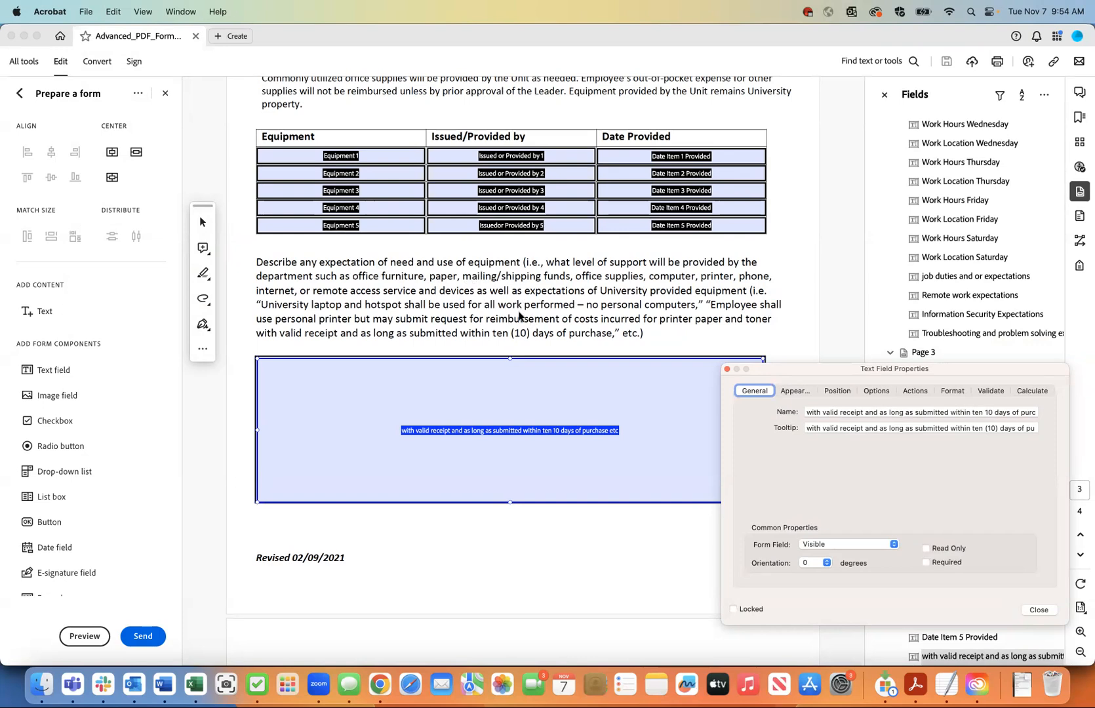
left_click(848, 414)
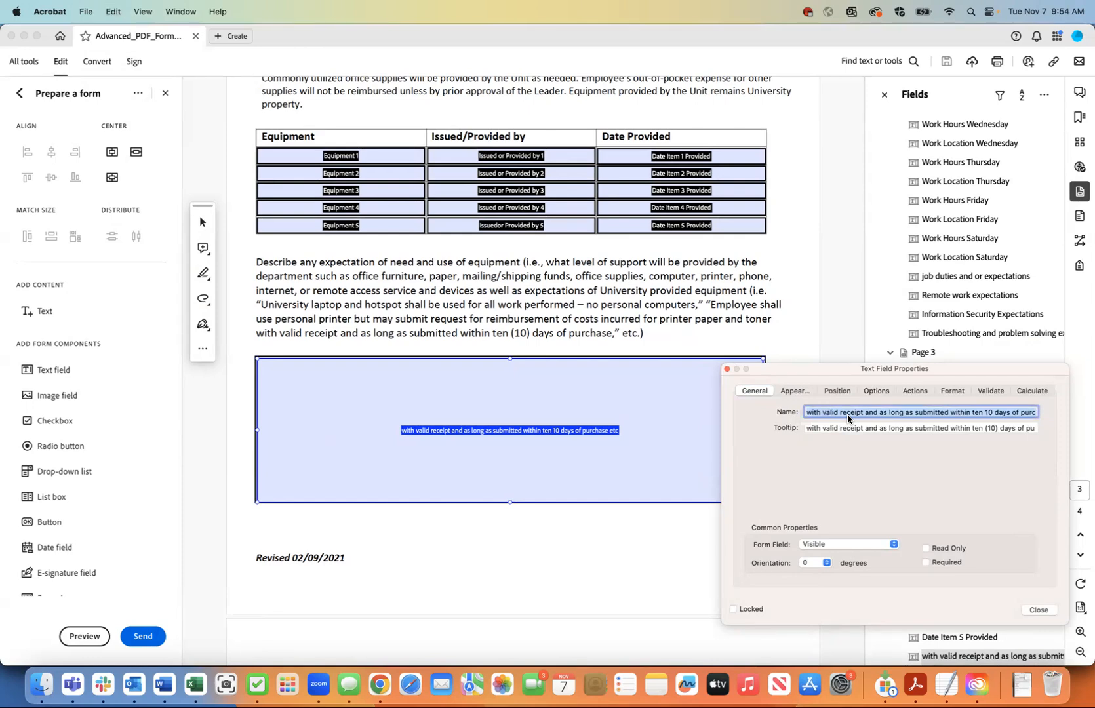
type("E")
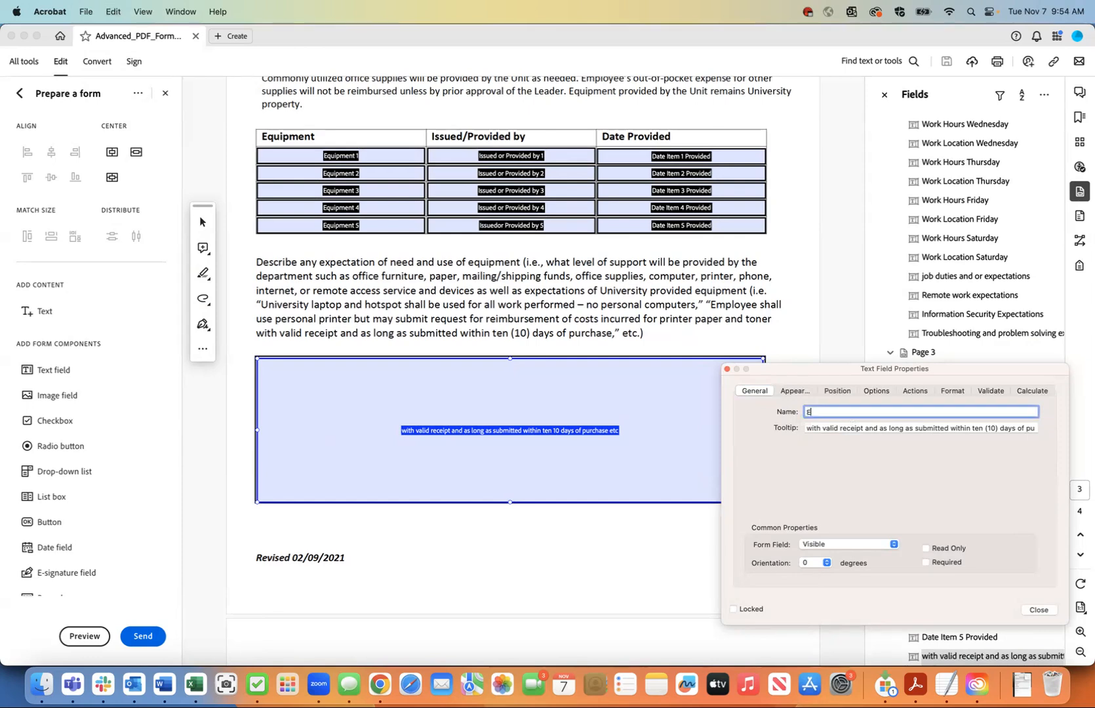
type("xpectation and")
key("BackSpace")
key("BackSpace")
key("BackSpace")
type("of Need and Use")
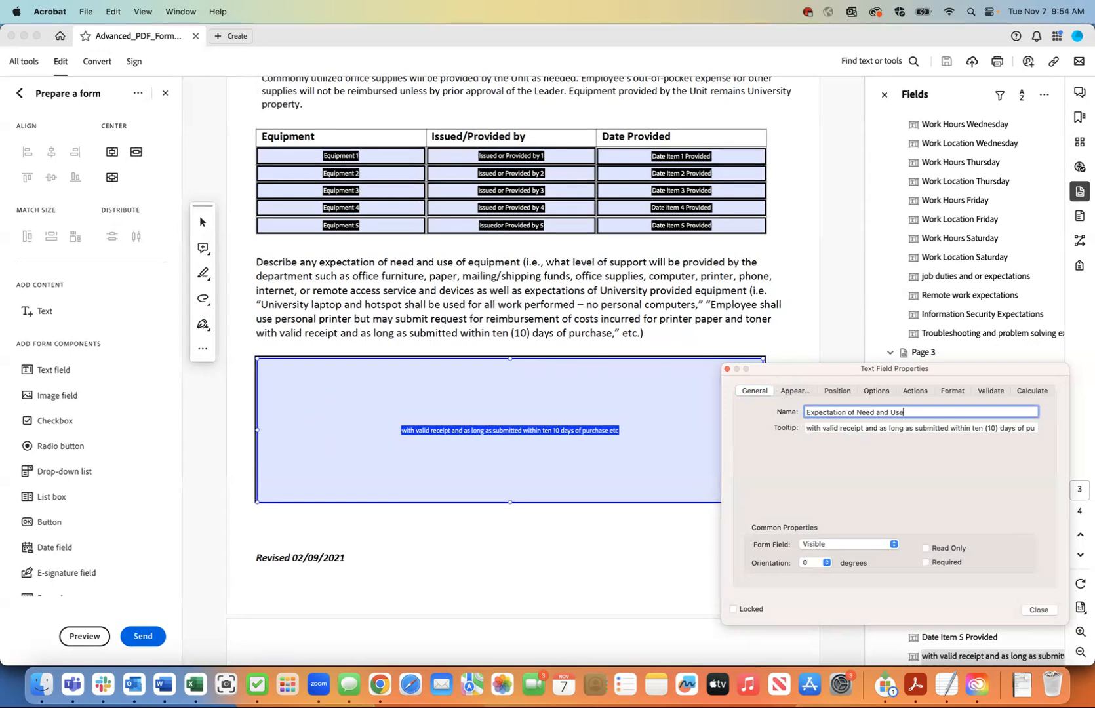
type(" of Equipmen")
Copy the large text field's name and replace its tooltip with the copied text
key("super+a")
key("super+c")
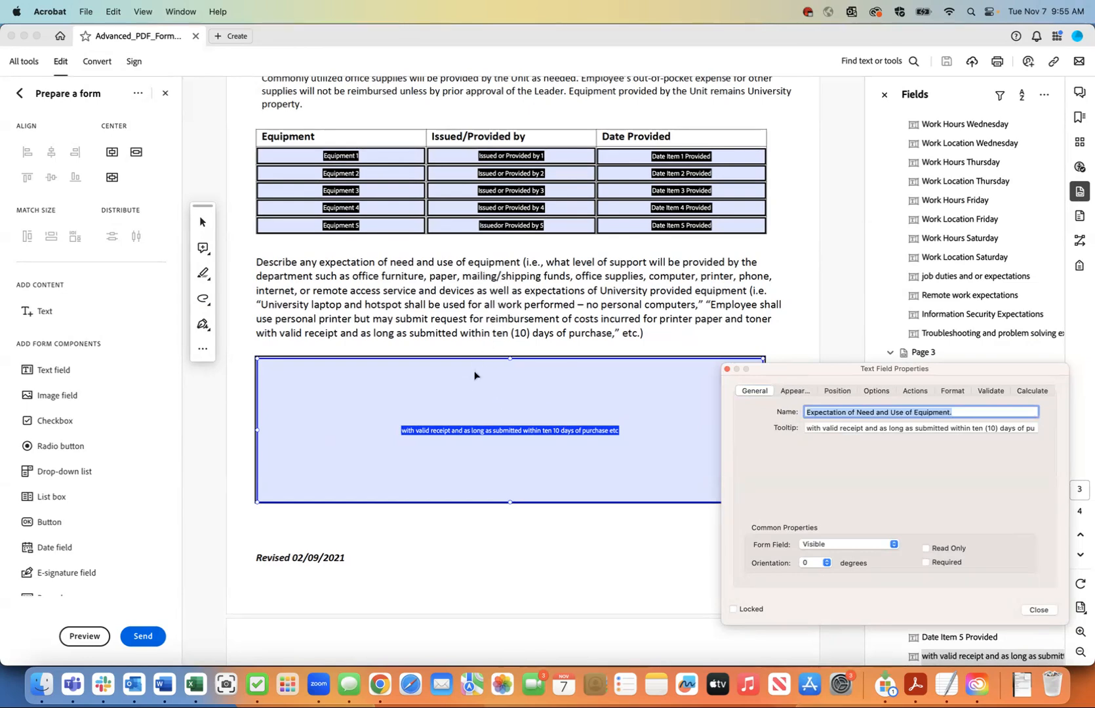
left_click(866, 428)
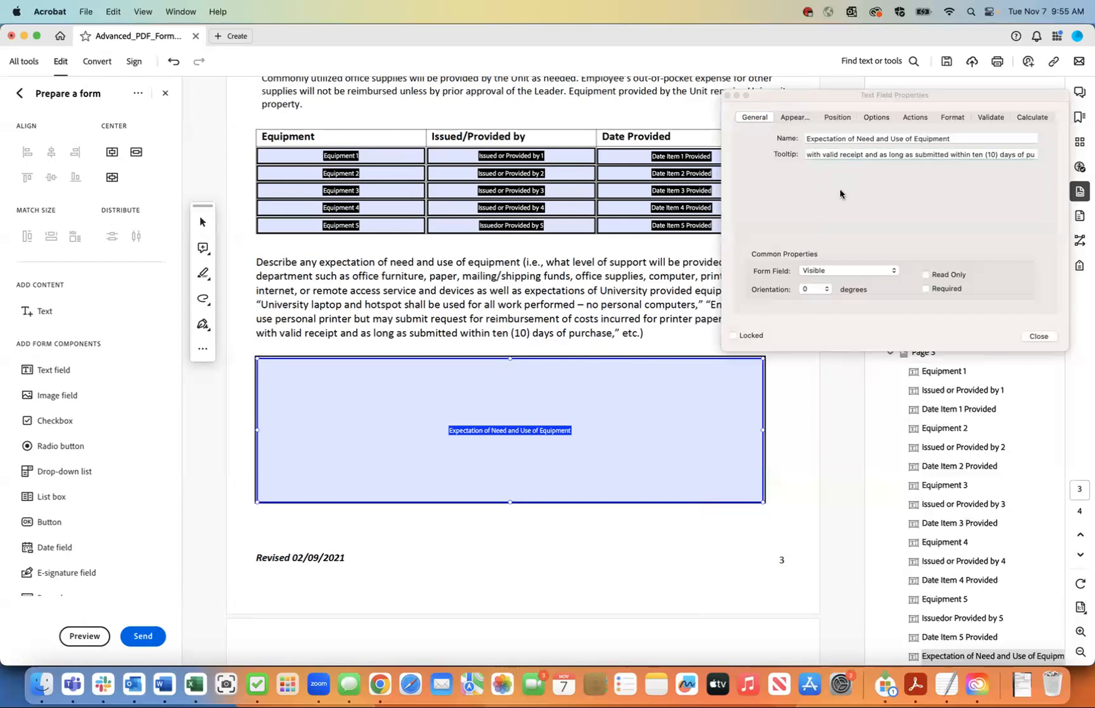
triple_click(861, 159)
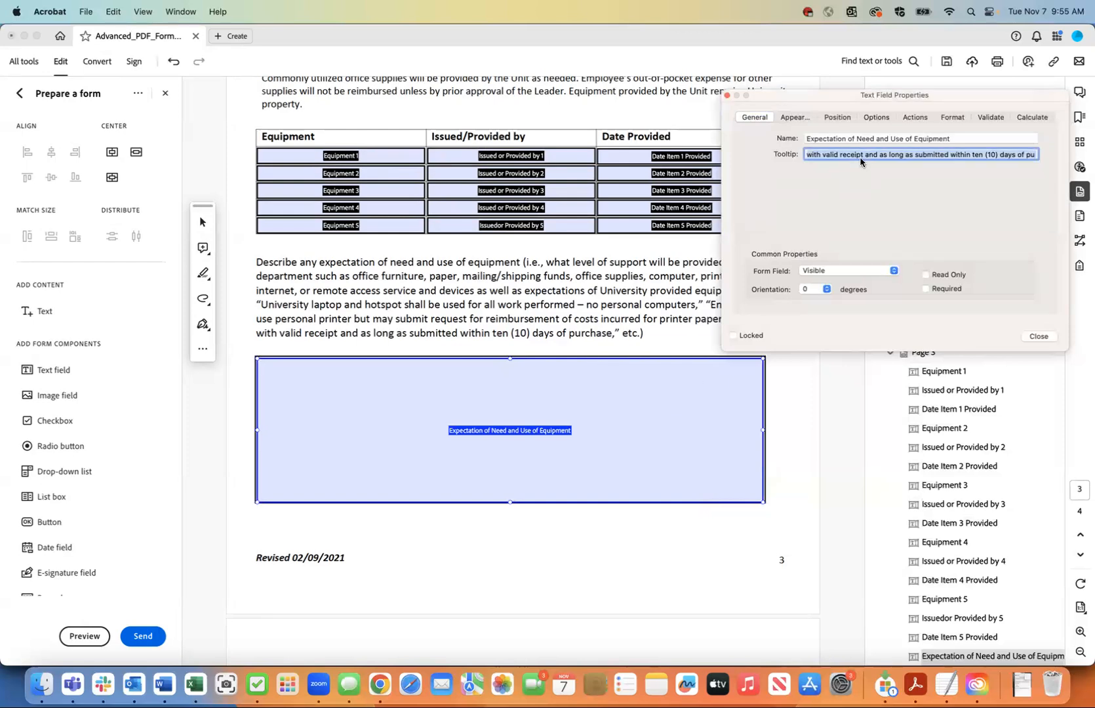
key("super+v")
Edit the large text field's tooltip to begin with "Enter" and put the rest in lowercase: "Enter expectation of need and use of equipment"
left_click(807, 154)
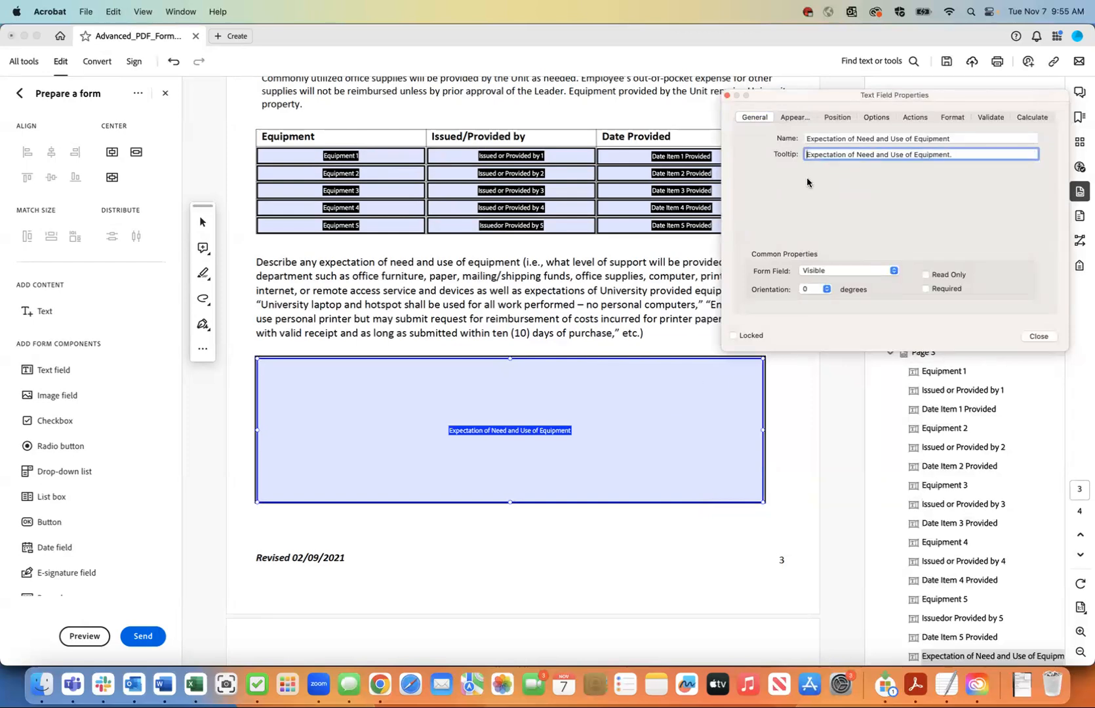
type("Enter")
key("BackSpace")
type("e")
left_click(881, 155)
key("BackSpace")
type("n")
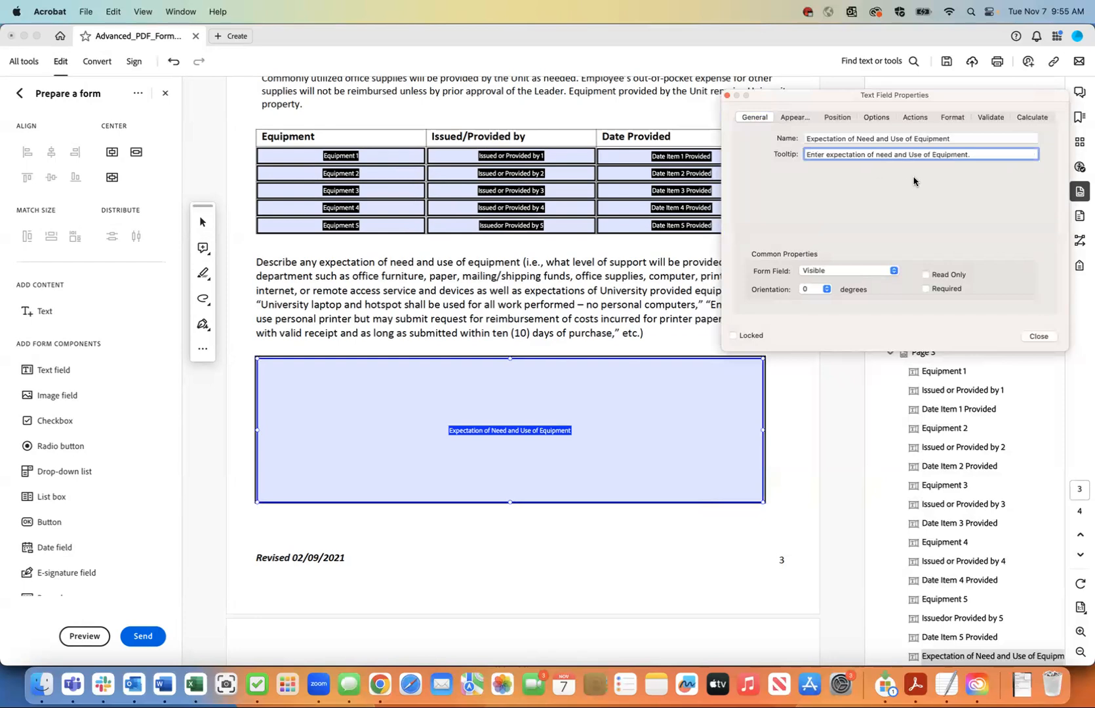
left_click(914, 154)
key("BackSpace")
type("u")
left_click(935, 155)
key("BackSpace")
type("e")
Append "as per previous paragraph" to the large text field's tooltip and close its properties
left_click(980, 155)
type("as per previous paragraph")
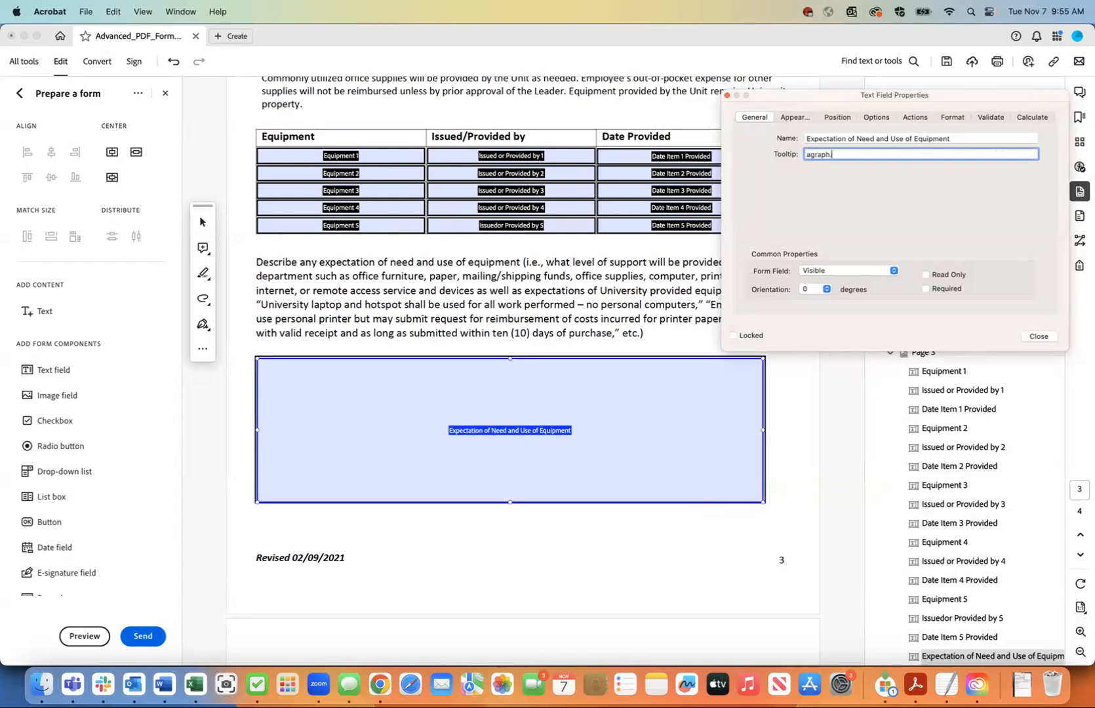
left_click(1038, 336)
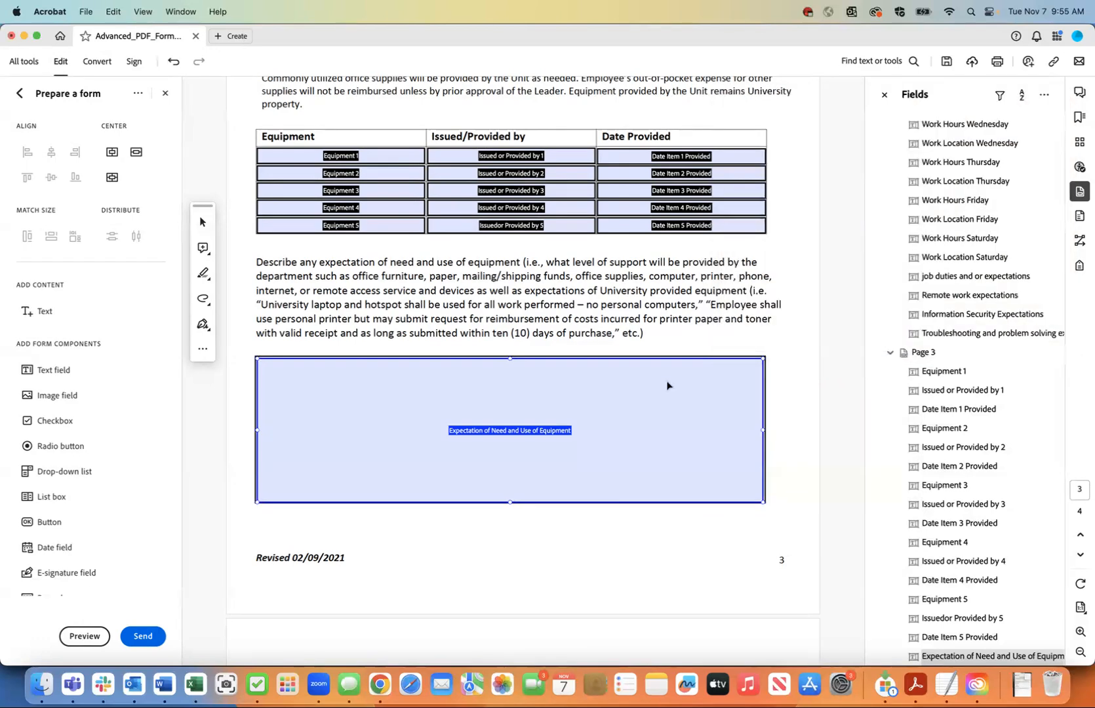
Save the form with the updated equipment expectations field
scroll(667, 386, "up", 1)
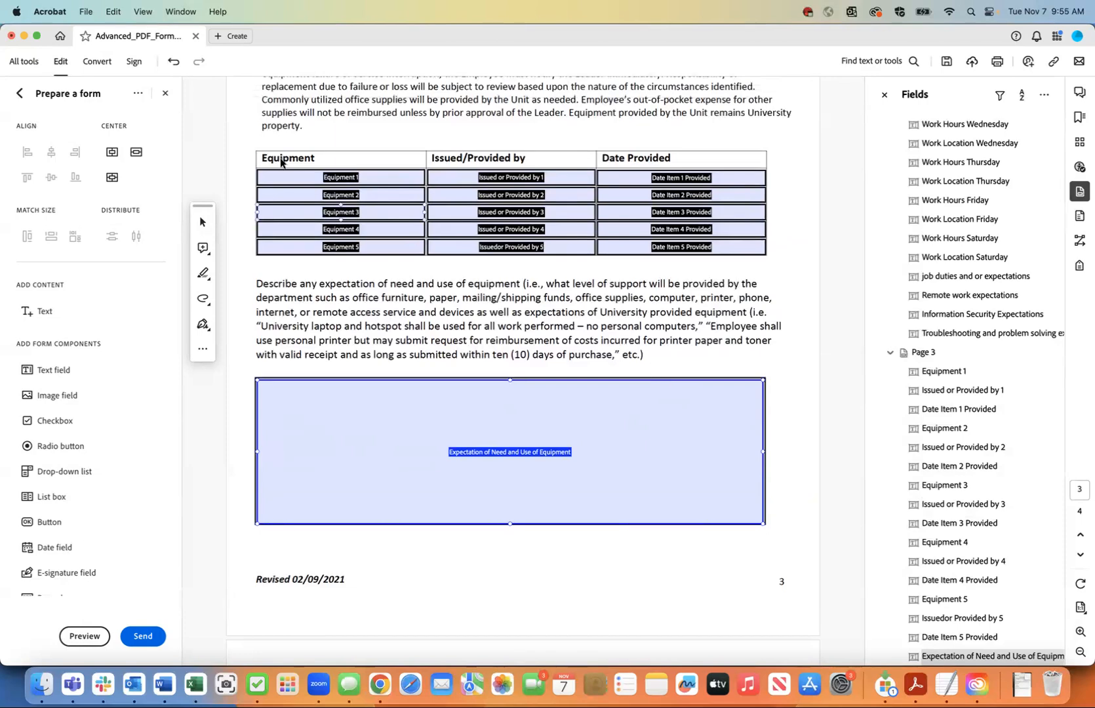
left_click(85, 12)
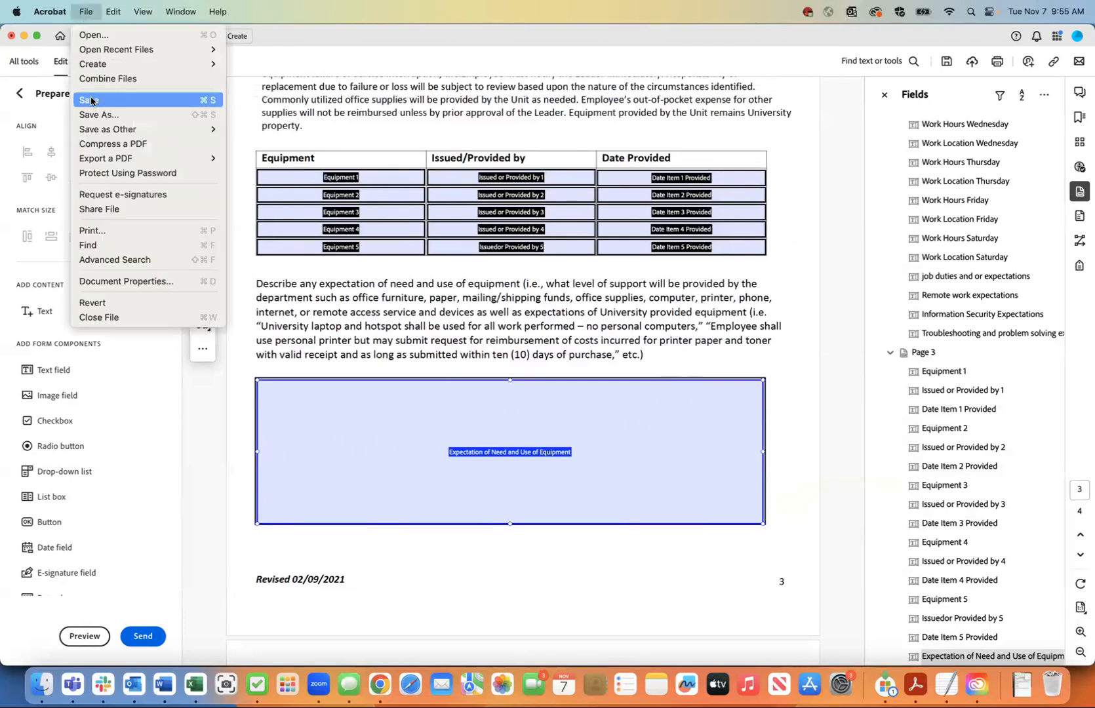
left_click(93, 98)
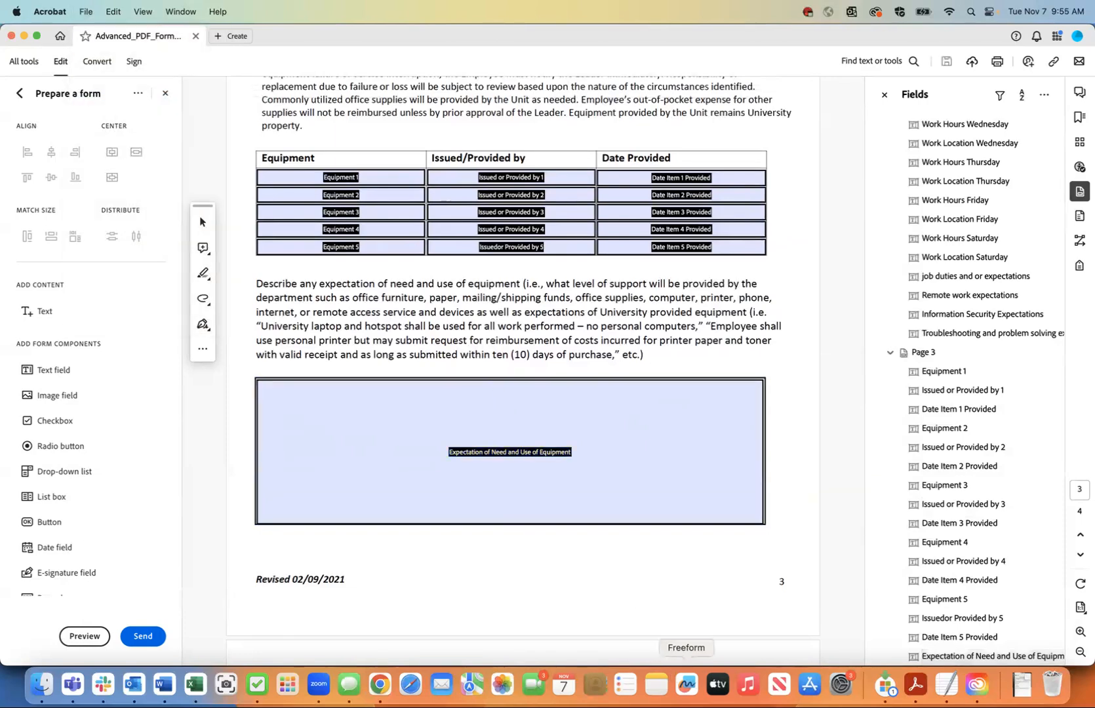